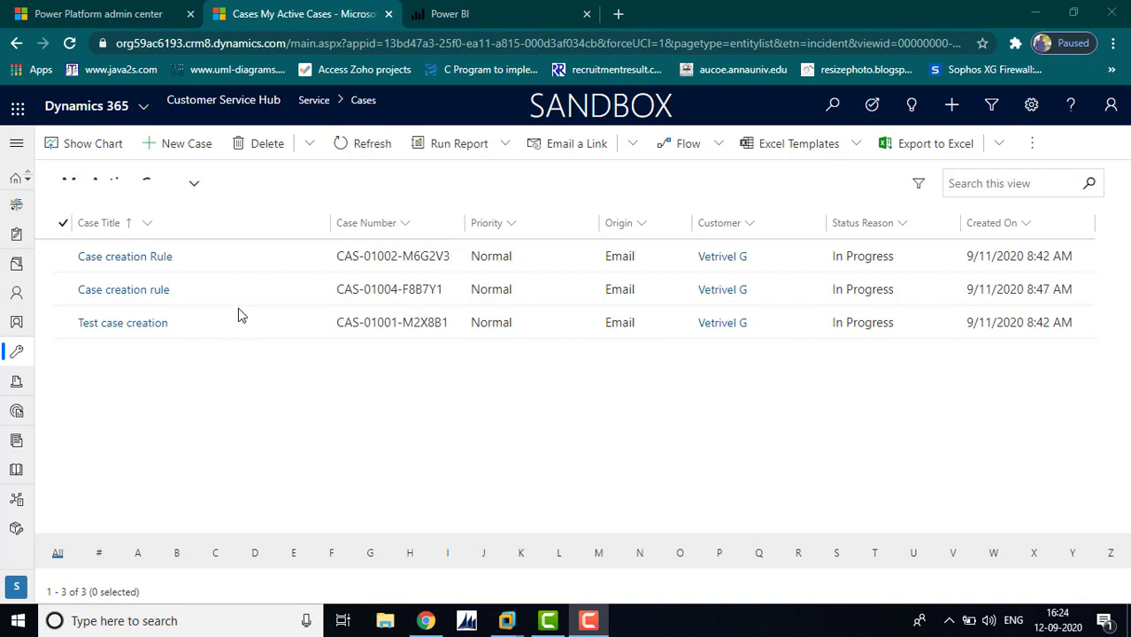
Set Allow Power BI visualization embedding to Yes on the System Settings Reporting tab and confirm with OK
{"action": "left_click", "coordinate": [1032, 108]}
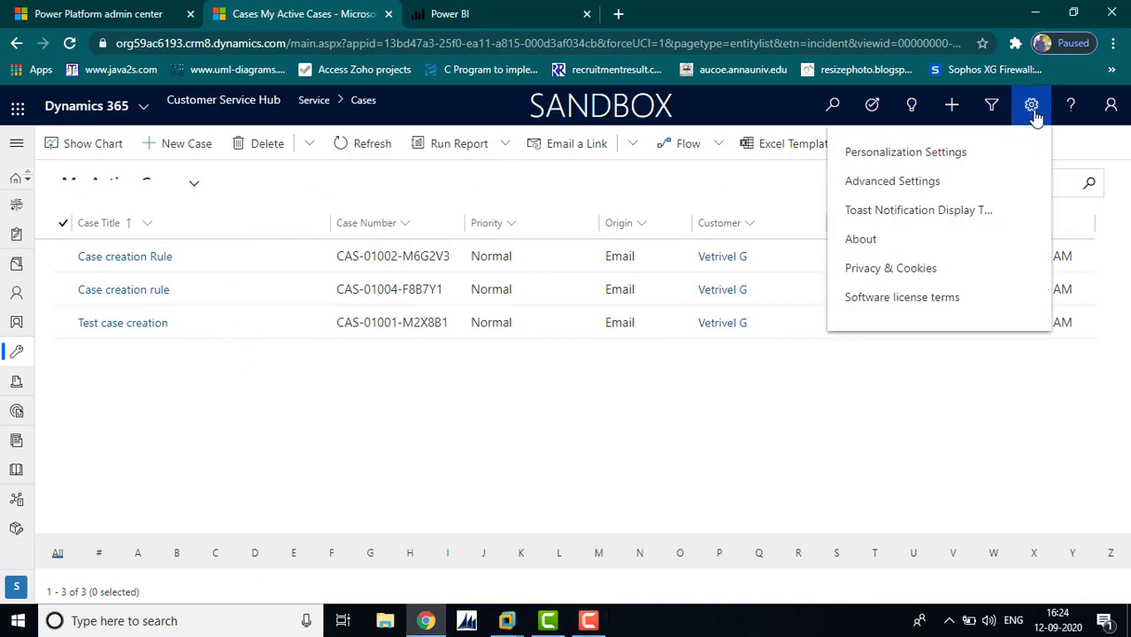
{"action": "left_click", "coordinate": [930, 182]}
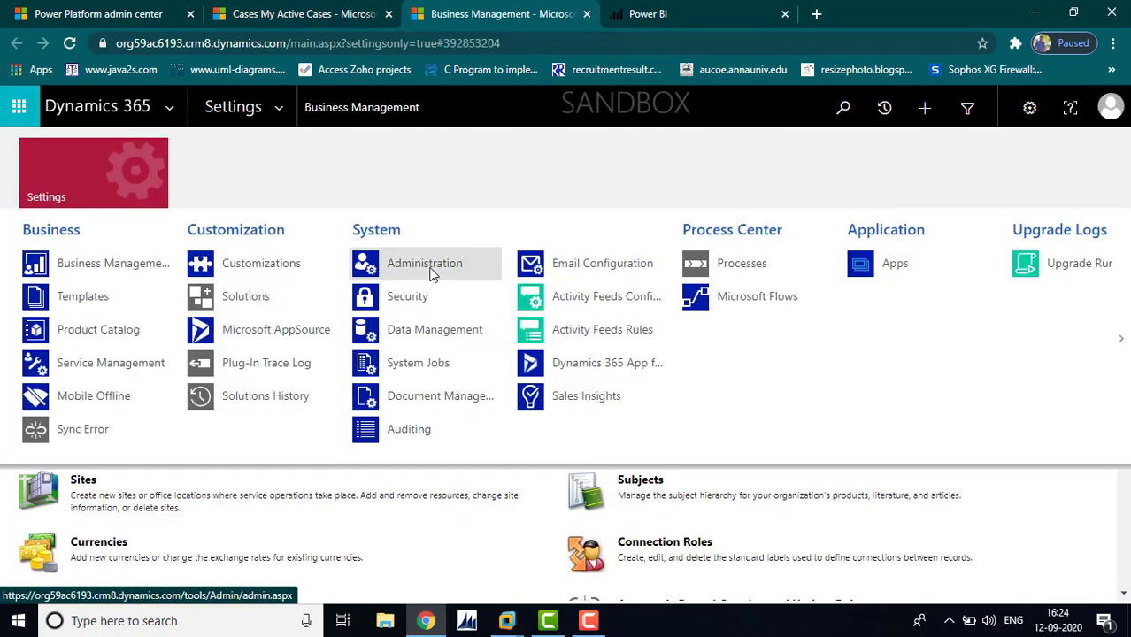
{"action": "left_click", "coordinate": [428, 270]}
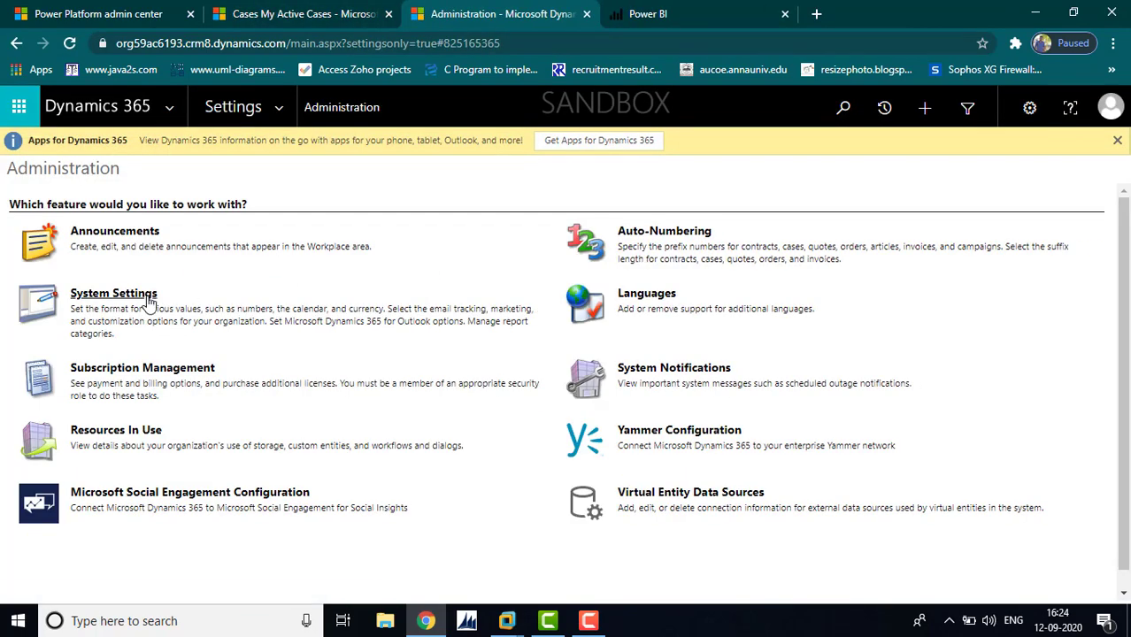
{"action": "left_click", "coordinate": [100, 299]}
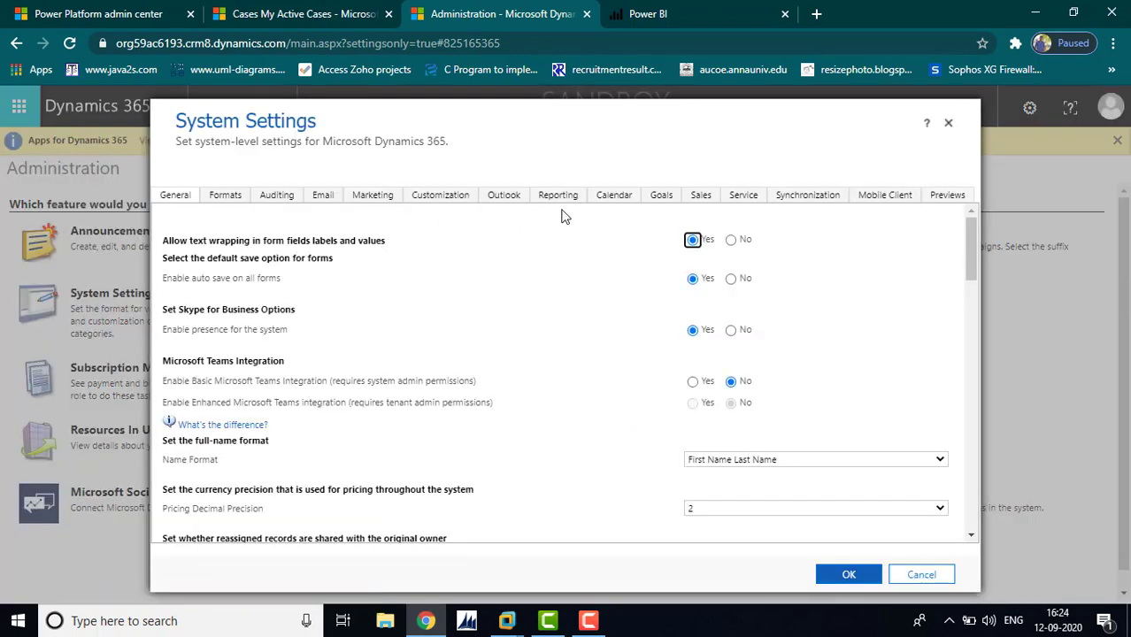
{"action": "left_click", "coordinate": [556, 197]}
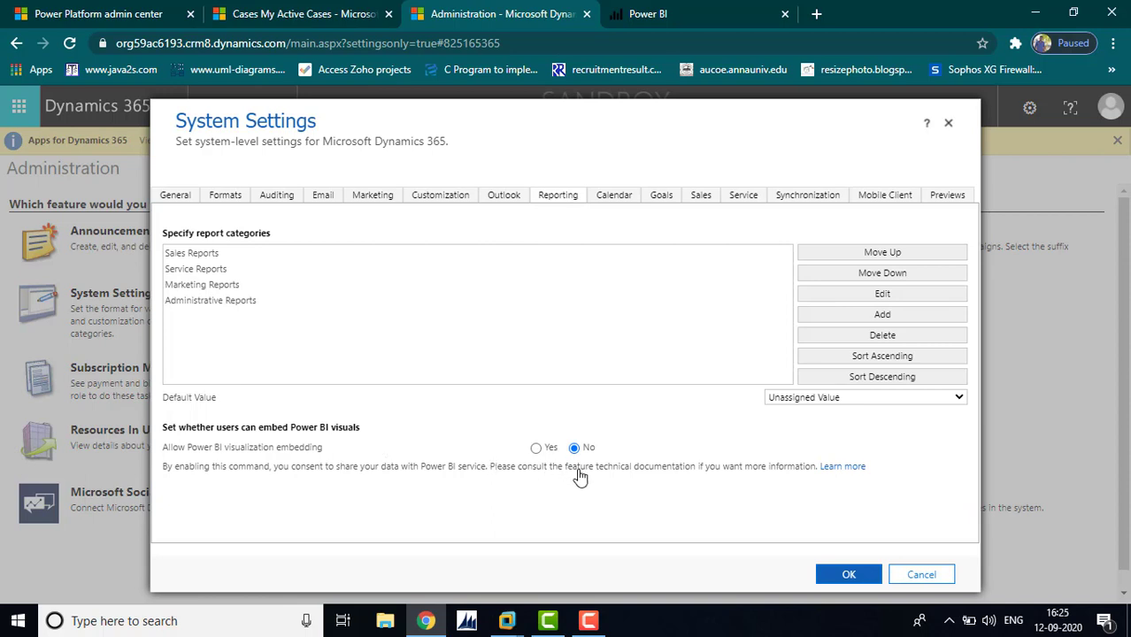
{"action": "left_click", "coordinate": [536, 448]}
{"action": "left_click", "coordinate": [848, 577]}
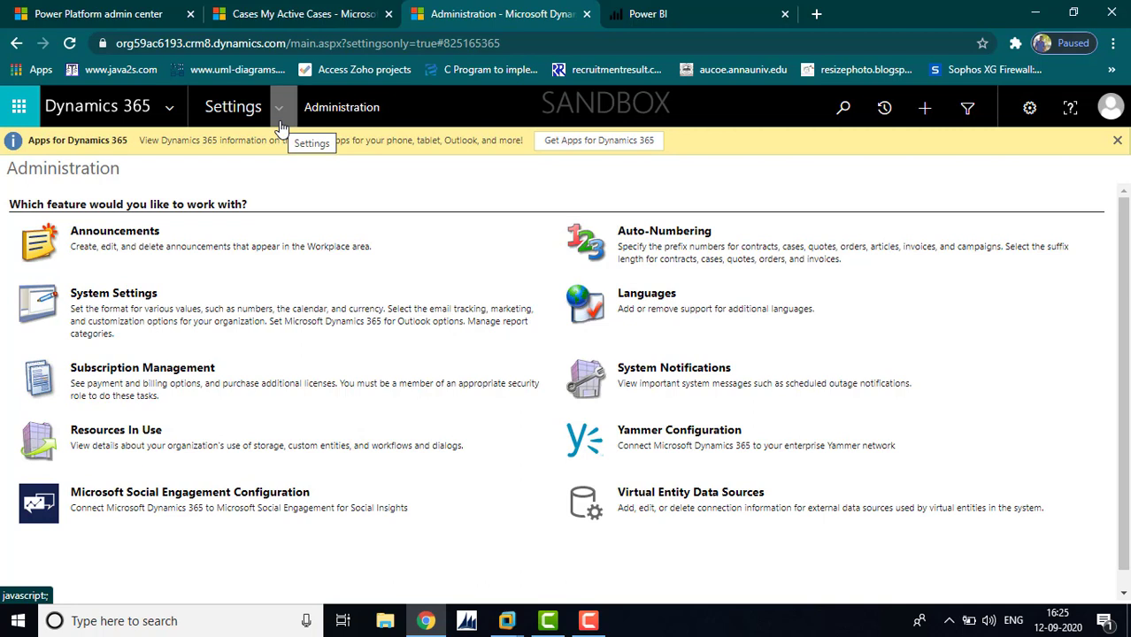
Search the Power BI app catalogue for 'customer' and open the Customer Service Analytics for Dynamics 365 listing
{"action": "left_click", "coordinate": [700, 15]}
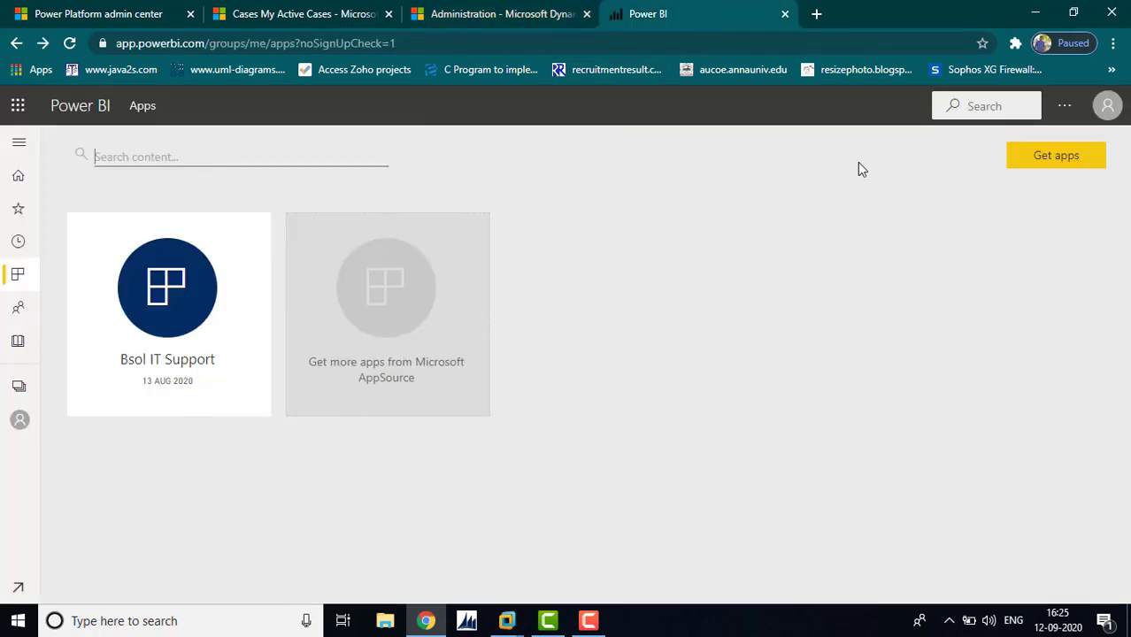
{"action": "left_click", "coordinate": [1044, 166]}
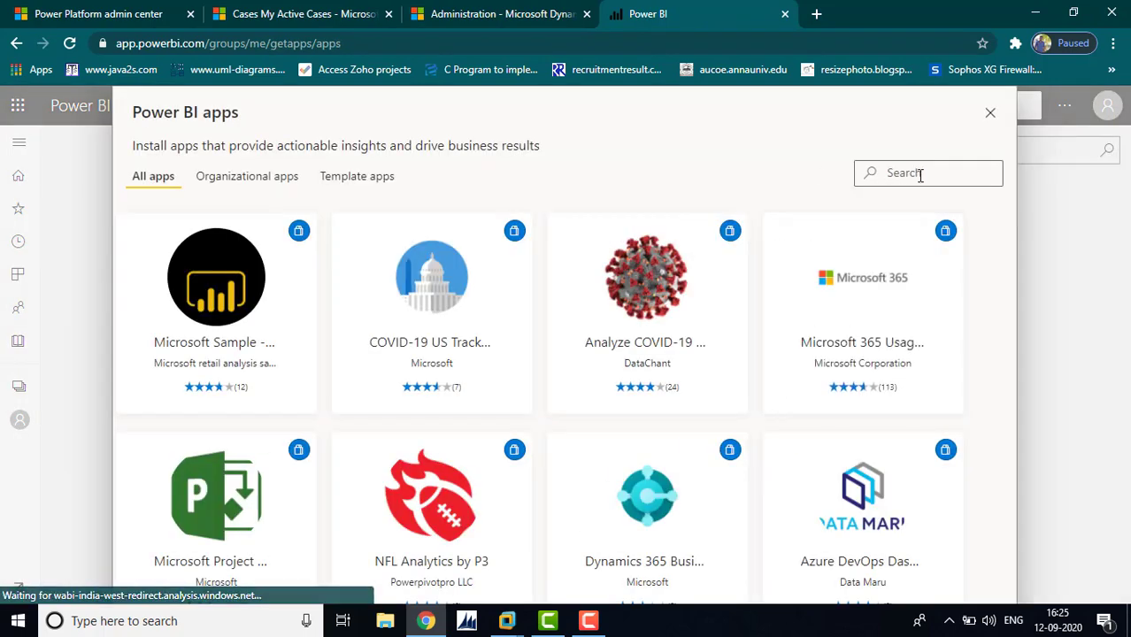
{"action": "left_click", "coordinate": [919, 174]}
{"action": "type", "text": "cust"}
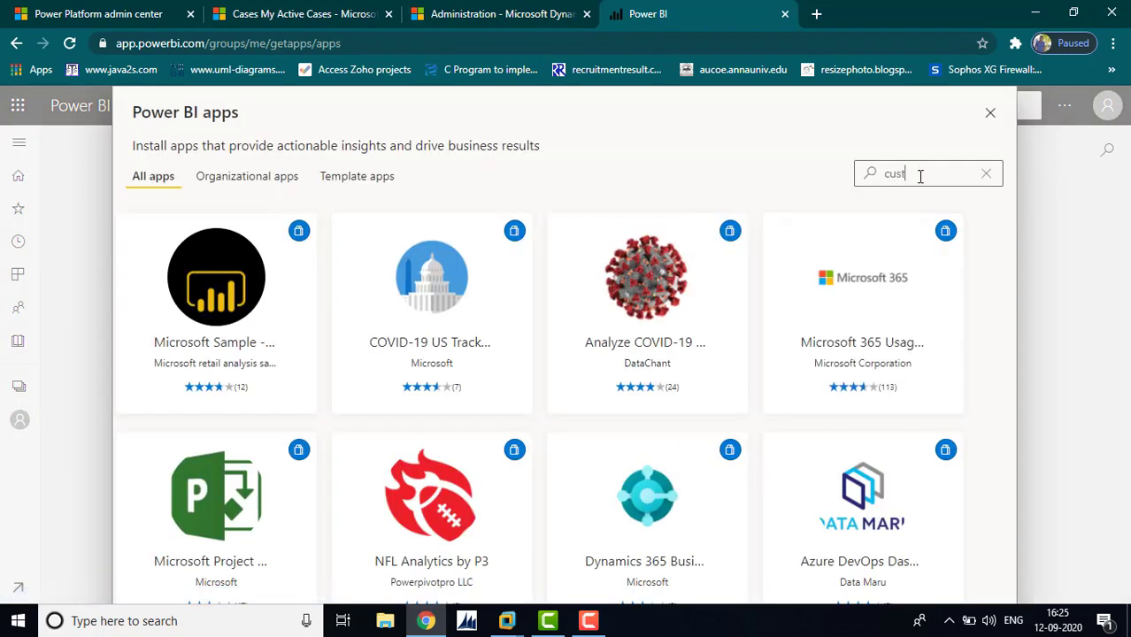
{"action": "type", "text": "omer"}
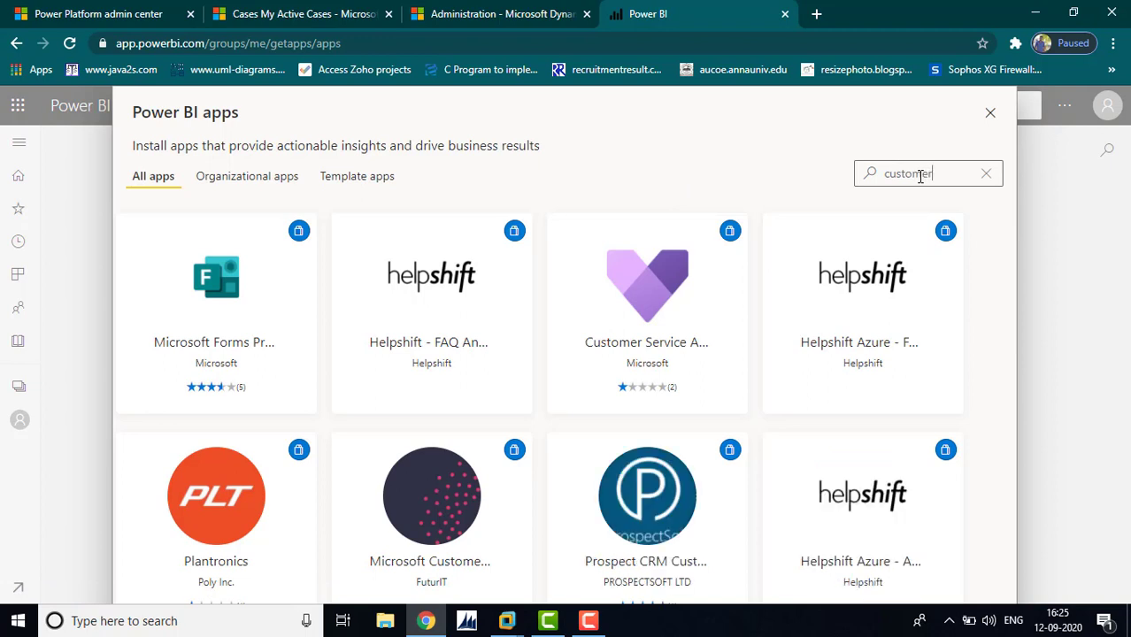
{"action": "left_click", "coordinate": [653, 288]}
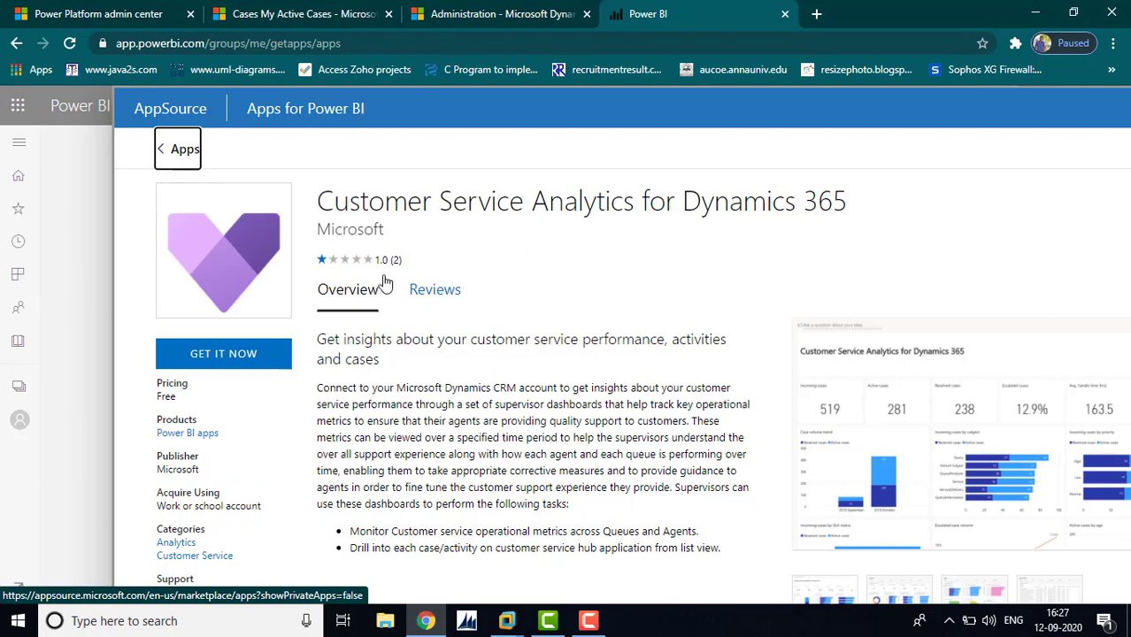
Install the Customer Service Analytics app, open it, and choose Connect to show its connection parameters
{"action": "left_click", "coordinate": [206, 361]}
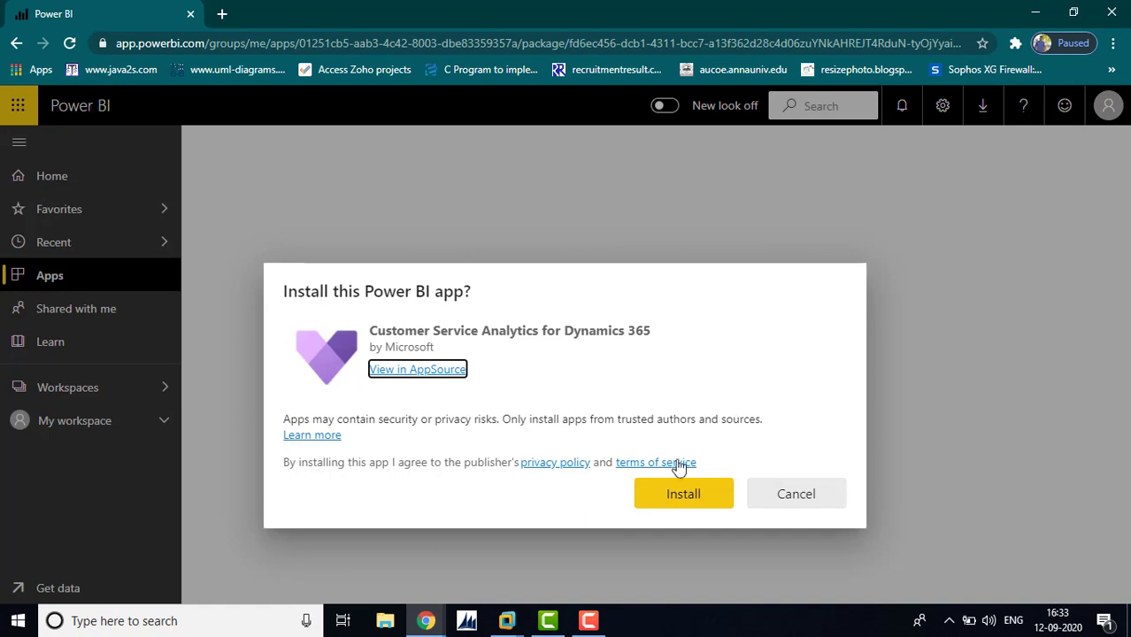
{"action": "left_click", "coordinate": [678, 503]}
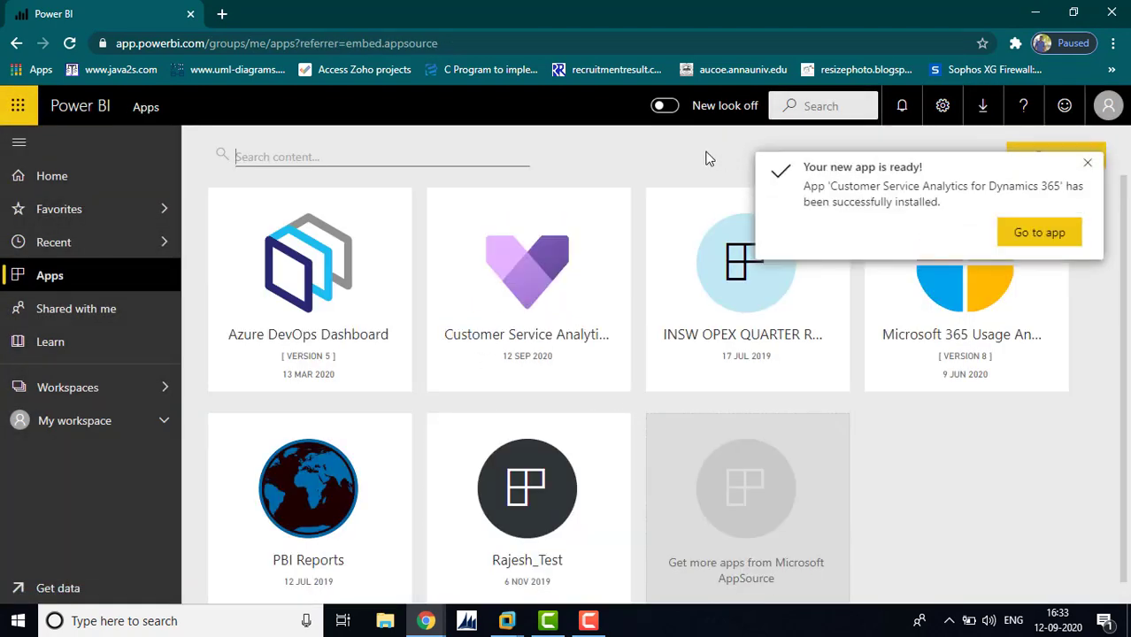
{"action": "left_click", "coordinate": [1053, 234]}
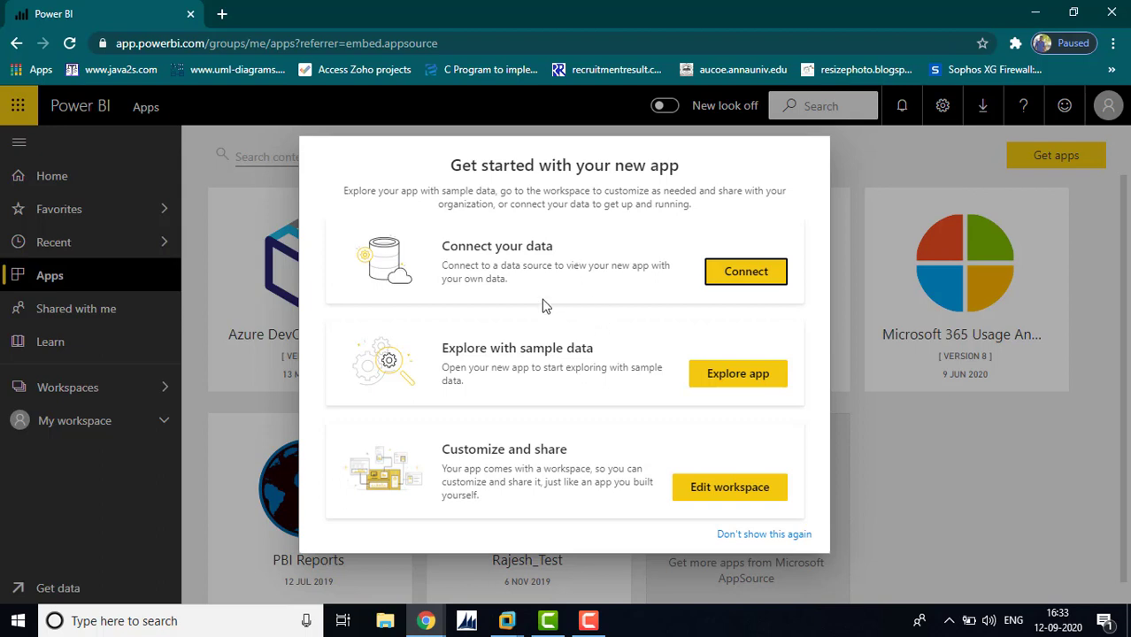
{"action": "left_click", "coordinate": [742, 272]}
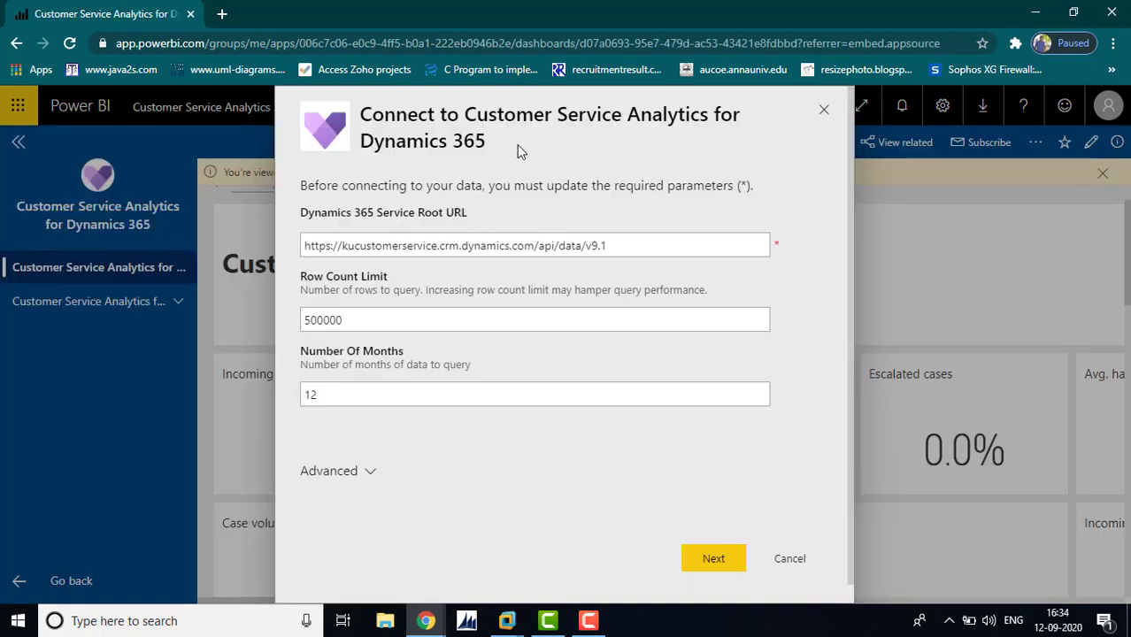
Find the Instance Web API service root URL under Customizations > Developer Resources, then return to Power BI
{"action": "mouse_move", "coordinate": [416, 634]}
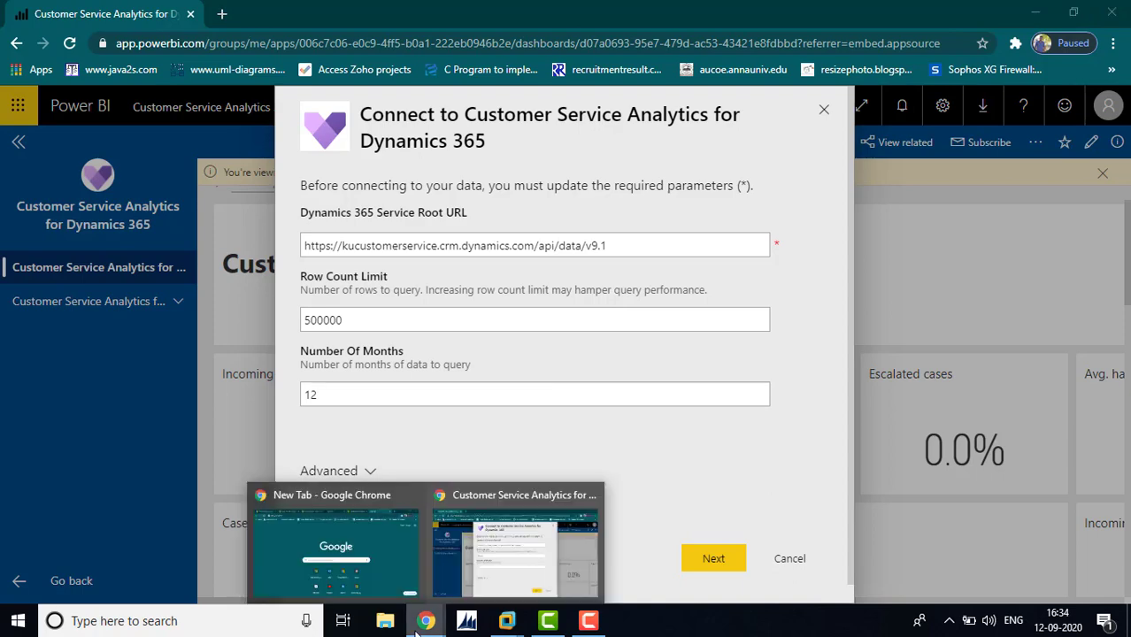
{"action": "left_click", "coordinate": [337, 547]}
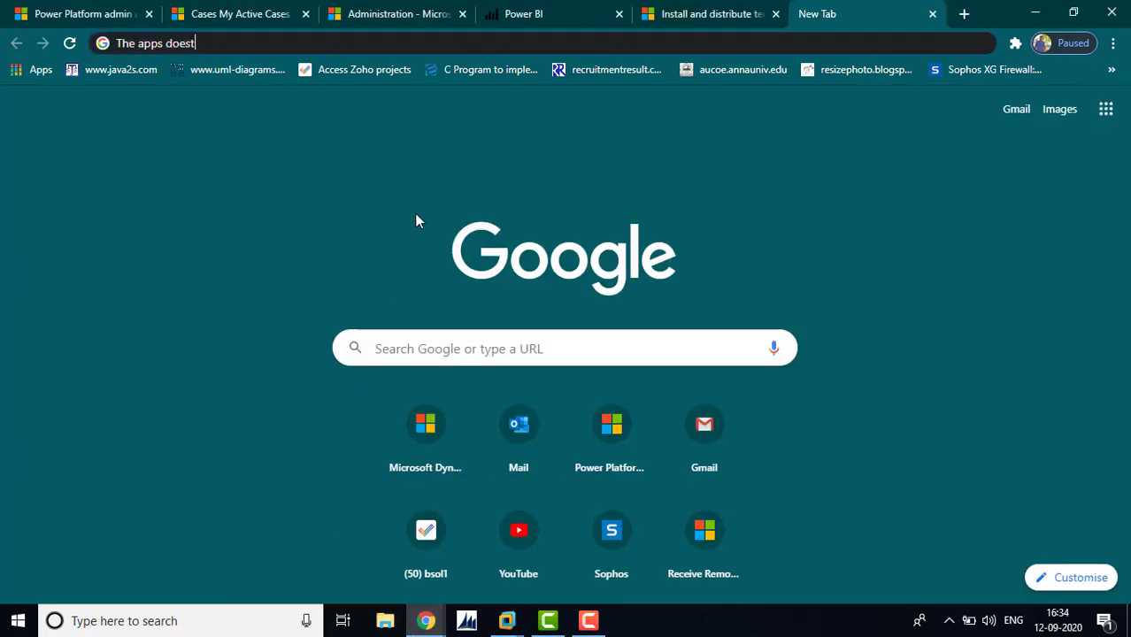
{"action": "left_click", "coordinate": [393, 19]}
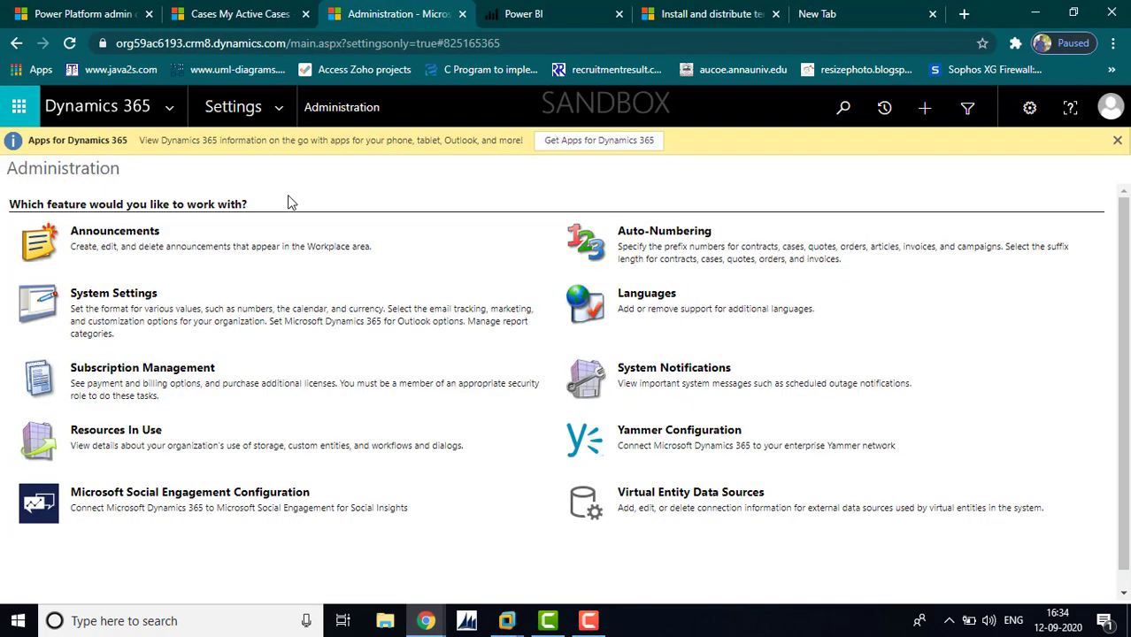
{"action": "left_click", "coordinate": [277, 113]}
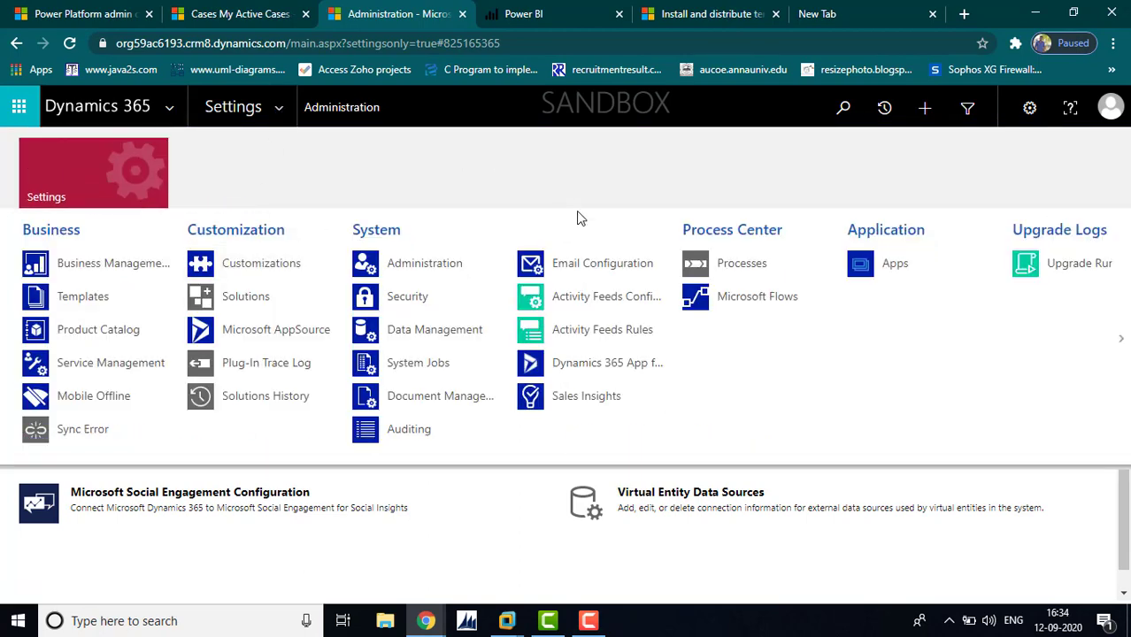
{"action": "left_click", "coordinate": [265, 266]}
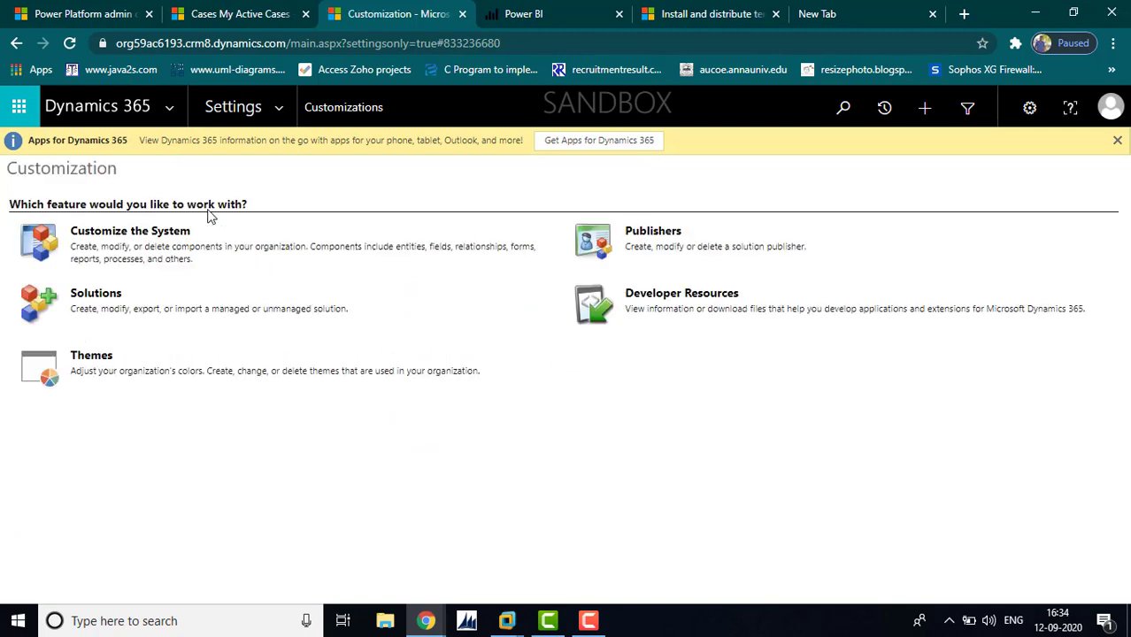
{"action": "left_click", "coordinate": [677, 301]}
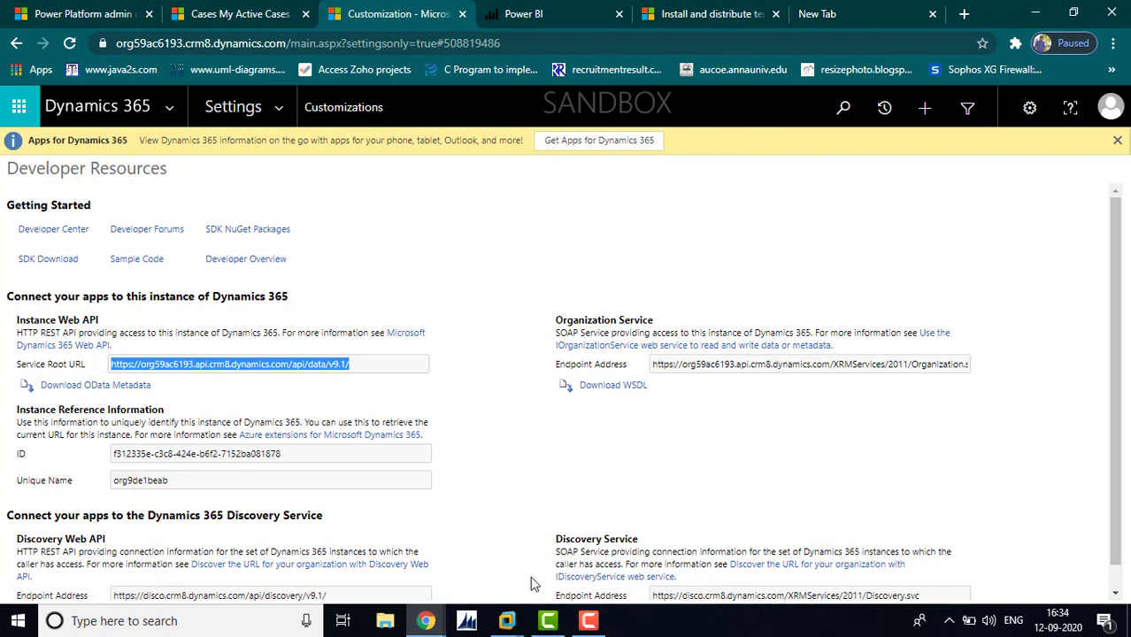
{"action": "left_click", "coordinate": [429, 622]}
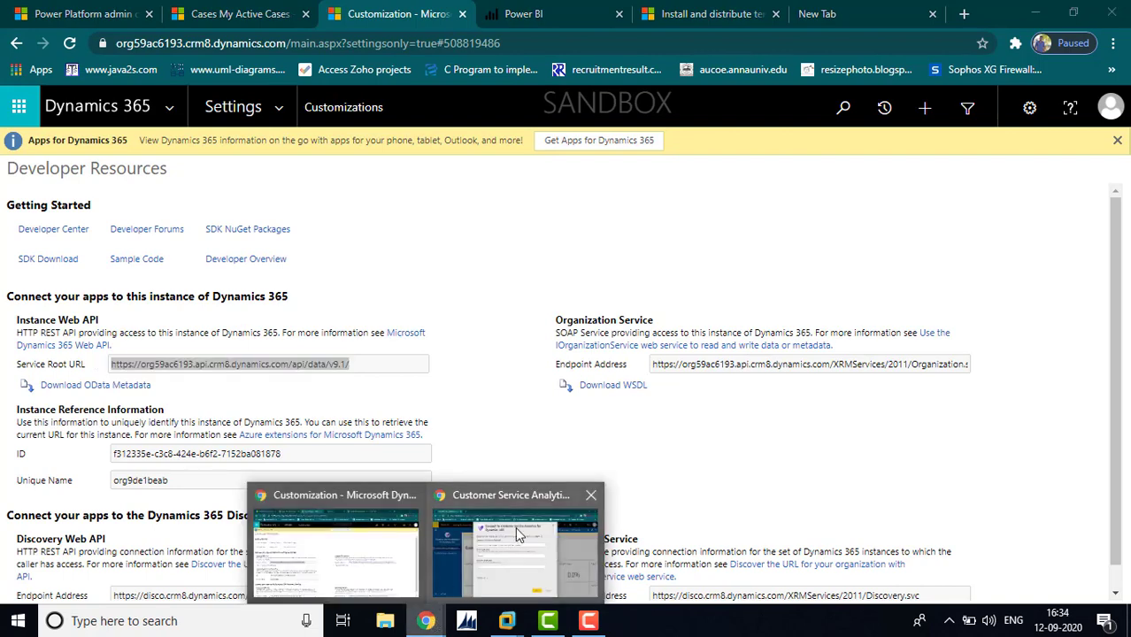
{"action": "left_click", "coordinate": [518, 553]}
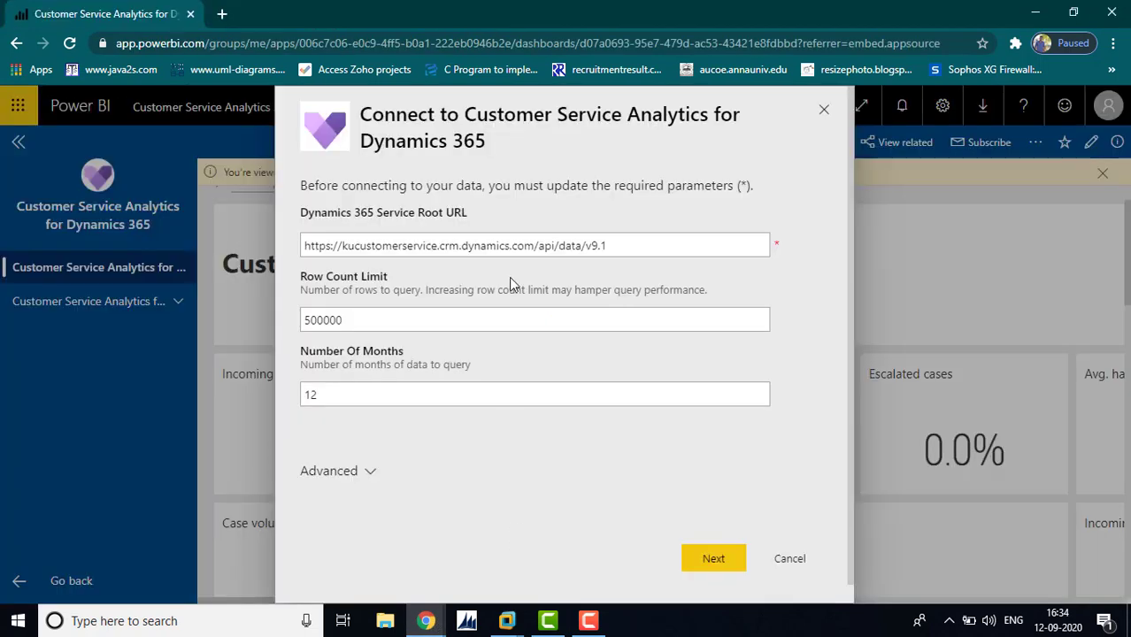
Paste this instance's service root URL, keep daily automatic refresh on under Advanced, and continue with Next
{"action": "left_click", "coordinate": [621, 246]}
{"action": "key", "text": "ctrl+a"}
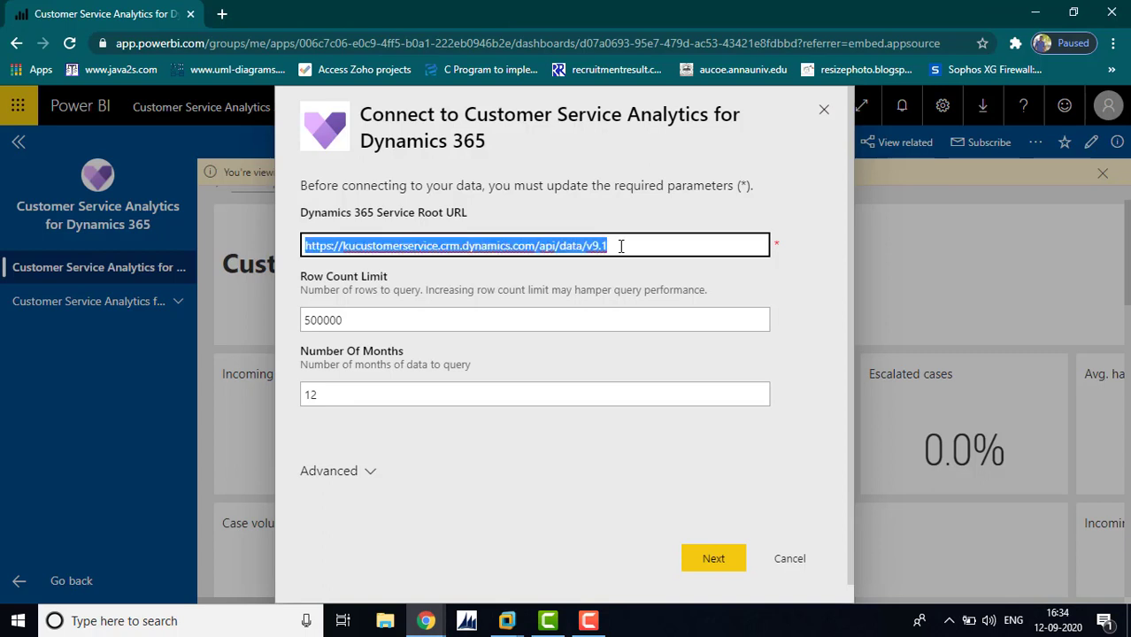
{"action": "type", "text": "https://org59ac6193.api.crm8.dynamics.com/api/data/v9.1/"}
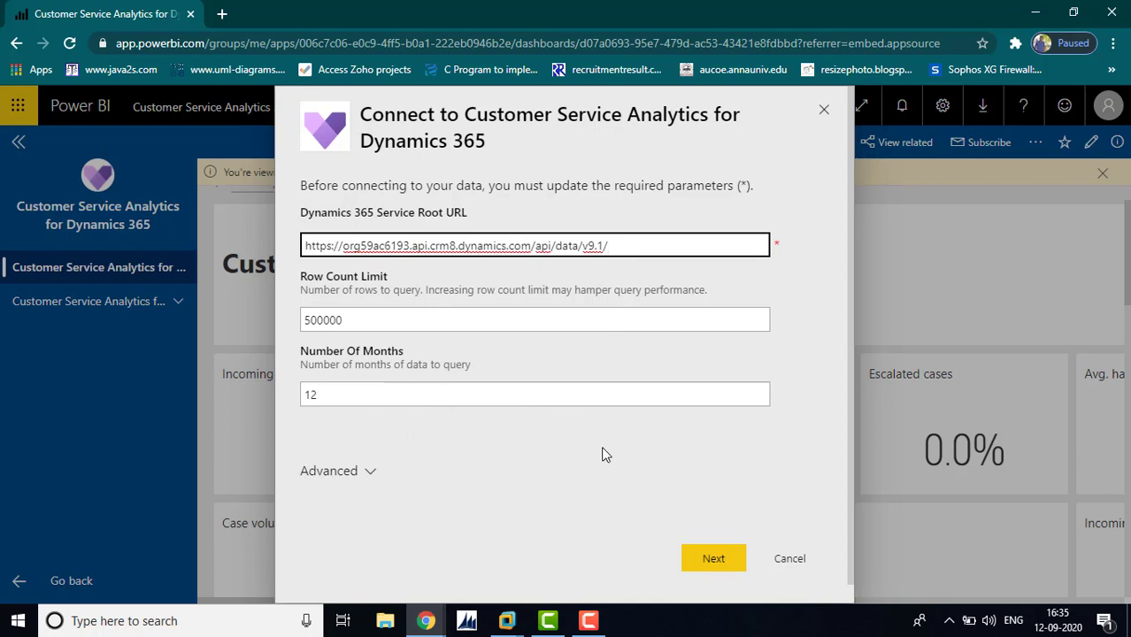
{"action": "left_click", "coordinate": [370, 473]}
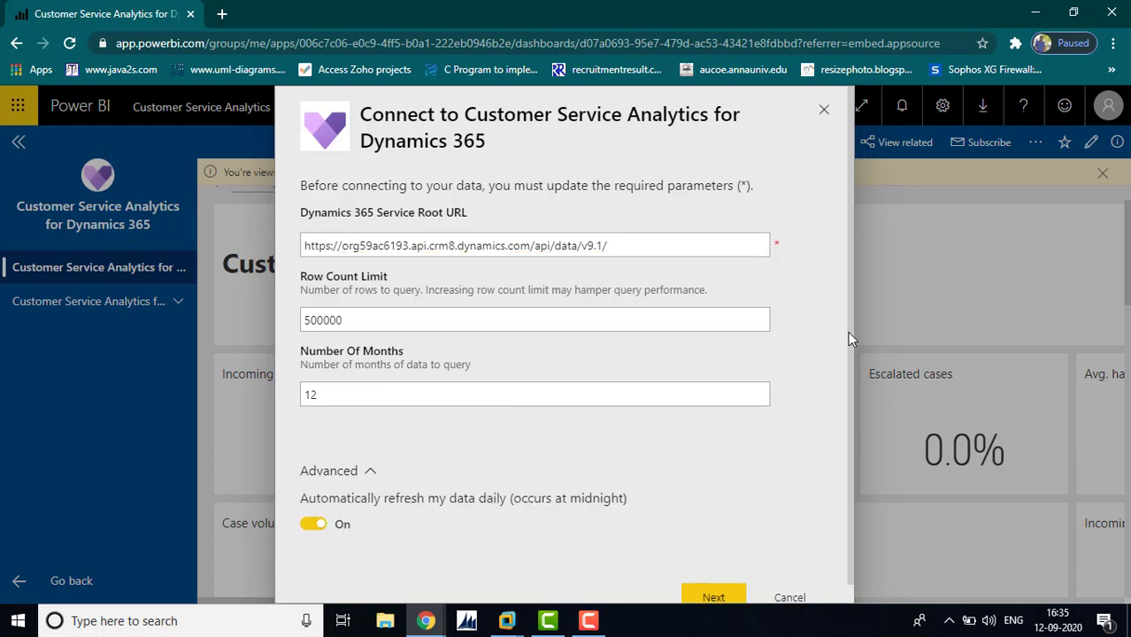
{"action": "scroll", "coordinate": [848, 331], "scroll_direction": "down", "scroll_amount": 1}
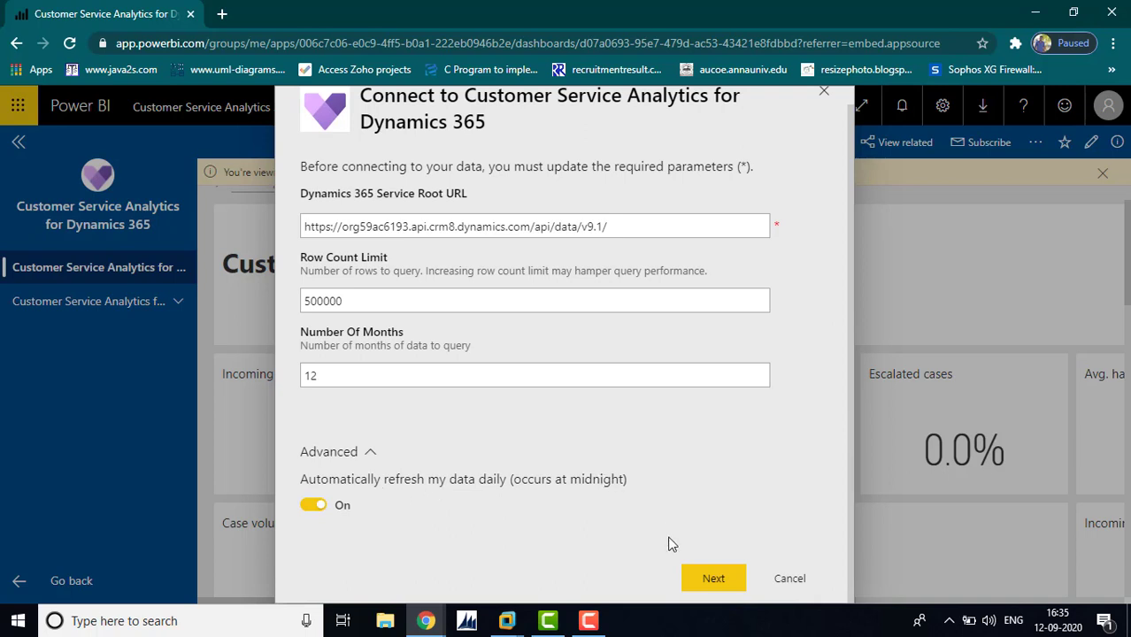
{"action": "left_click", "coordinate": [715, 579]}
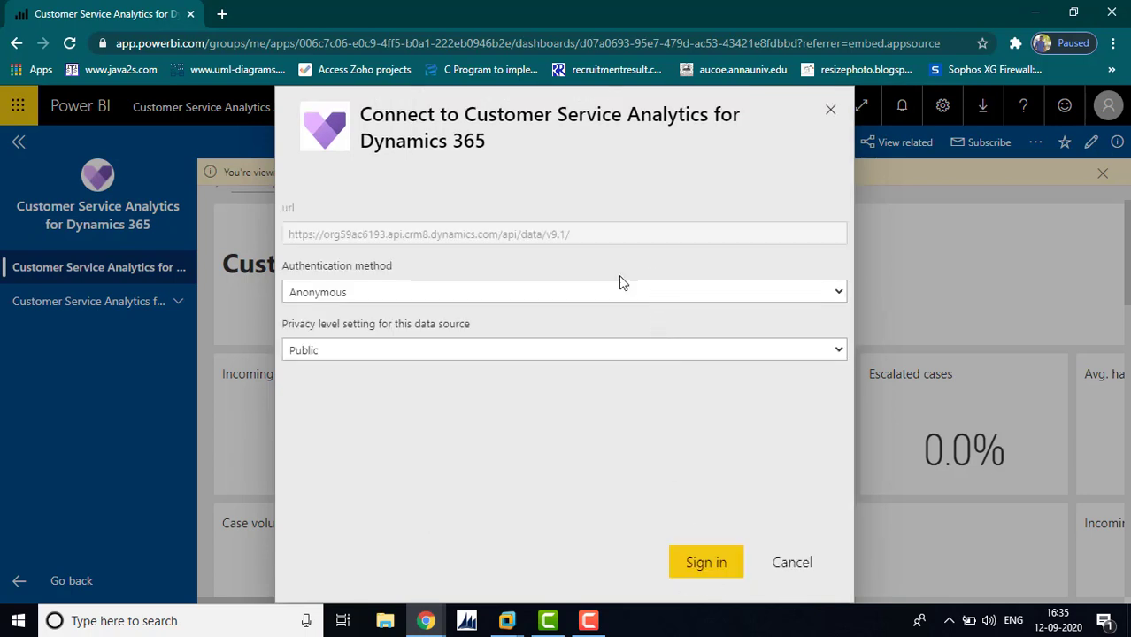
Choose Basic authentication and enter the account's user name and password
{"action": "left_click", "coordinate": [618, 292]}
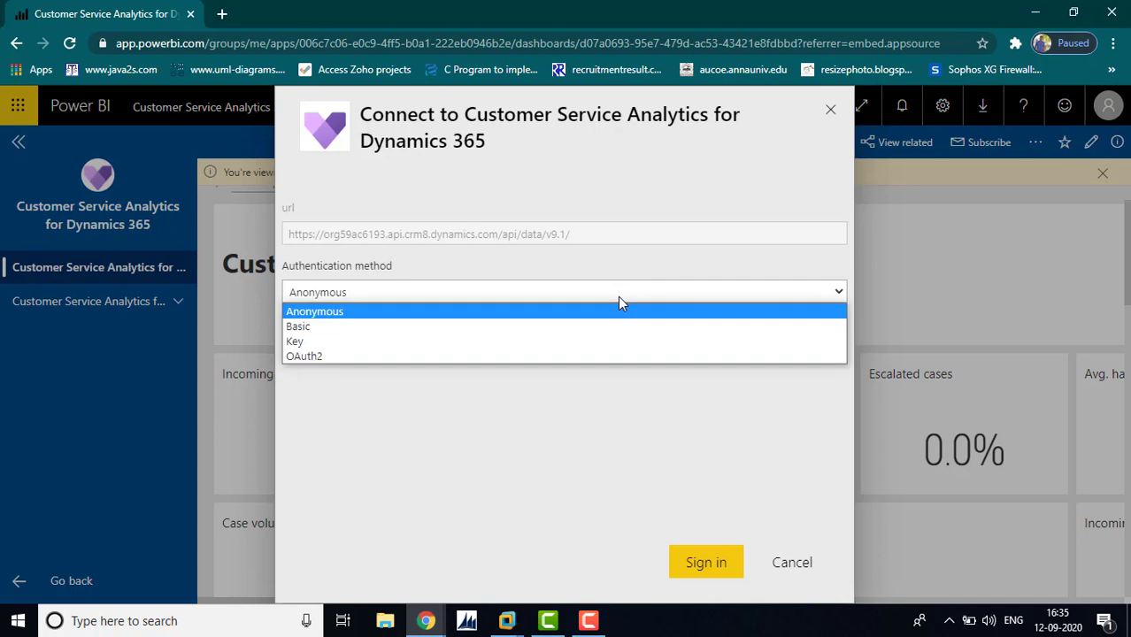
{"action": "left_click", "coordinate": [557, 328]}
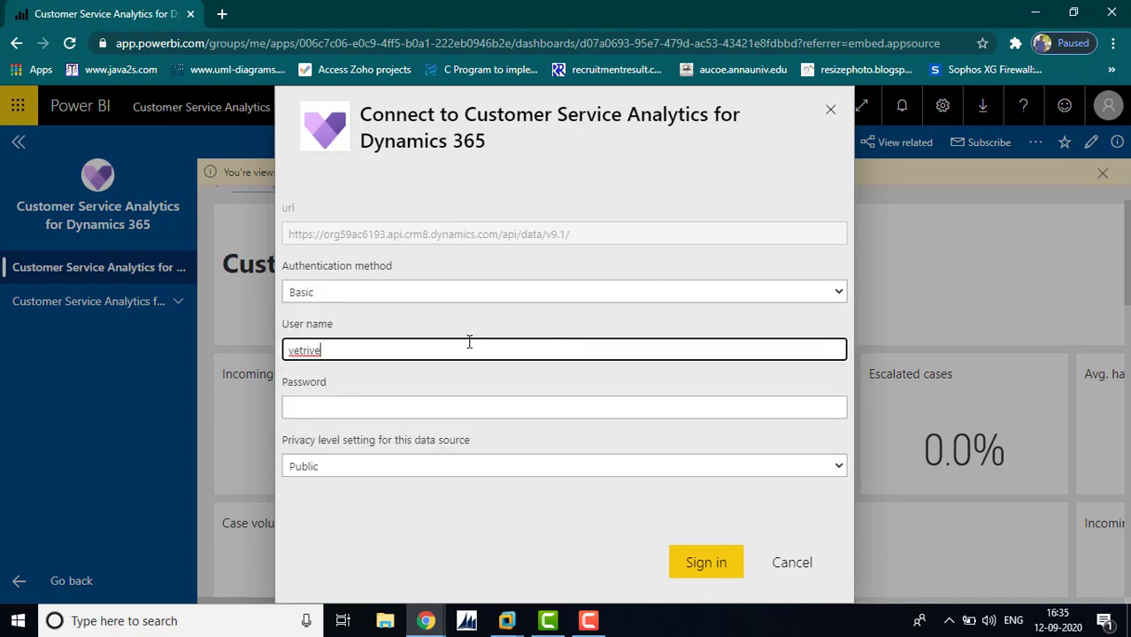
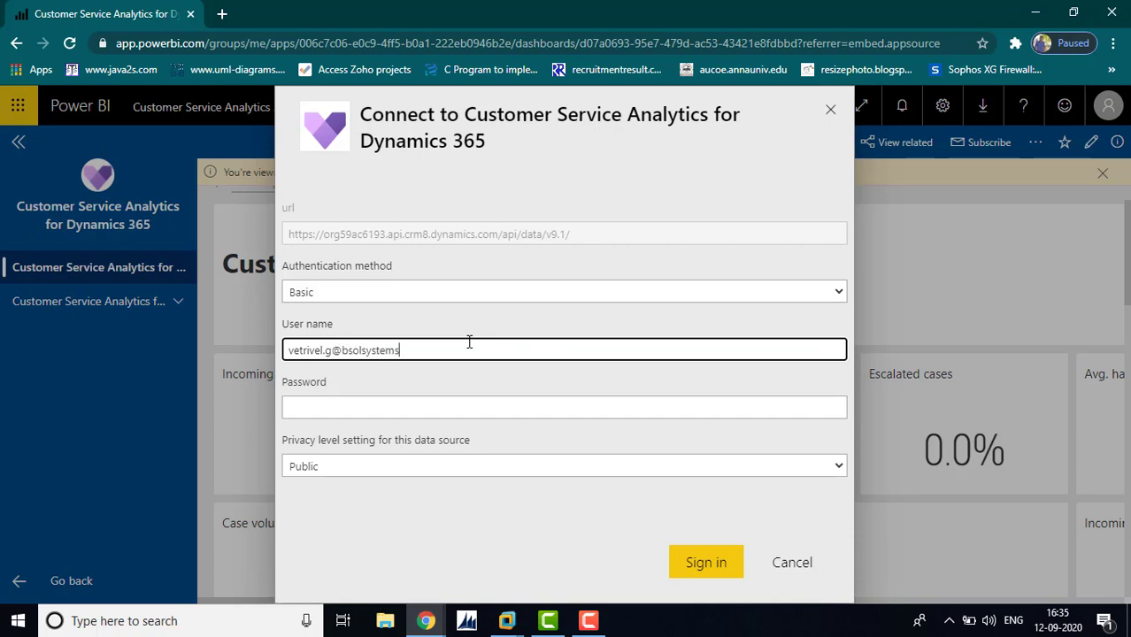
{"action": "key", "text": "Tab"}
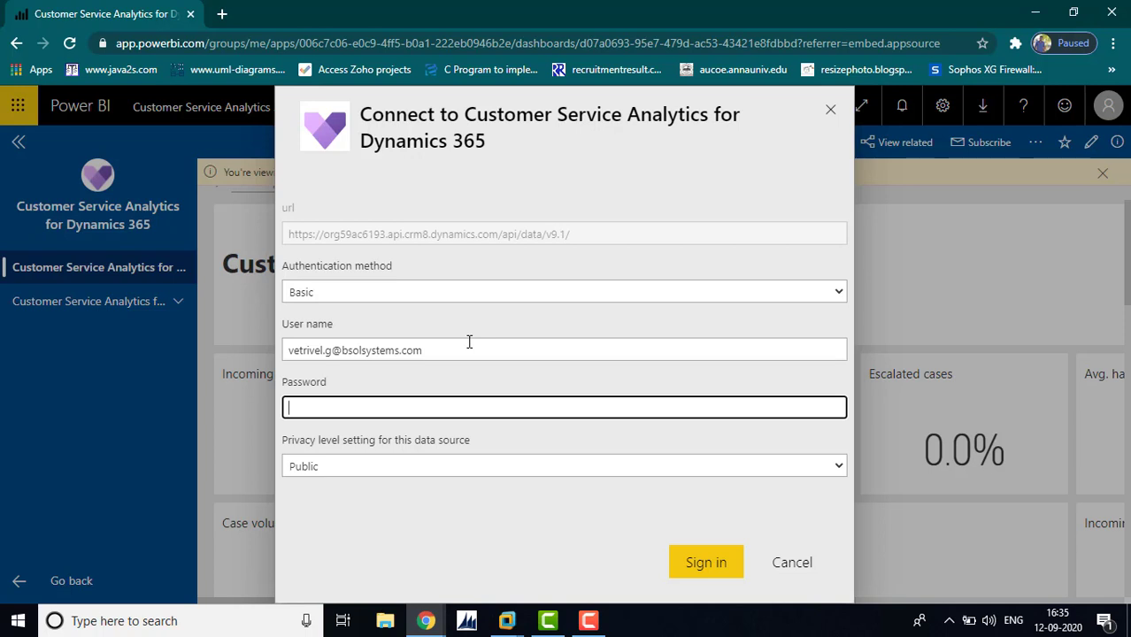
{"action": "type", "text": "••••"}
{"action": "key", "text": "BackSpace"}
{"action": "type", "text": "••••••••••••"}
Set the privacy level to Organizational and attempt sign-in, which is rejected as invalid credentials
{"action": "left_click", "coordinate": [498, 471]}
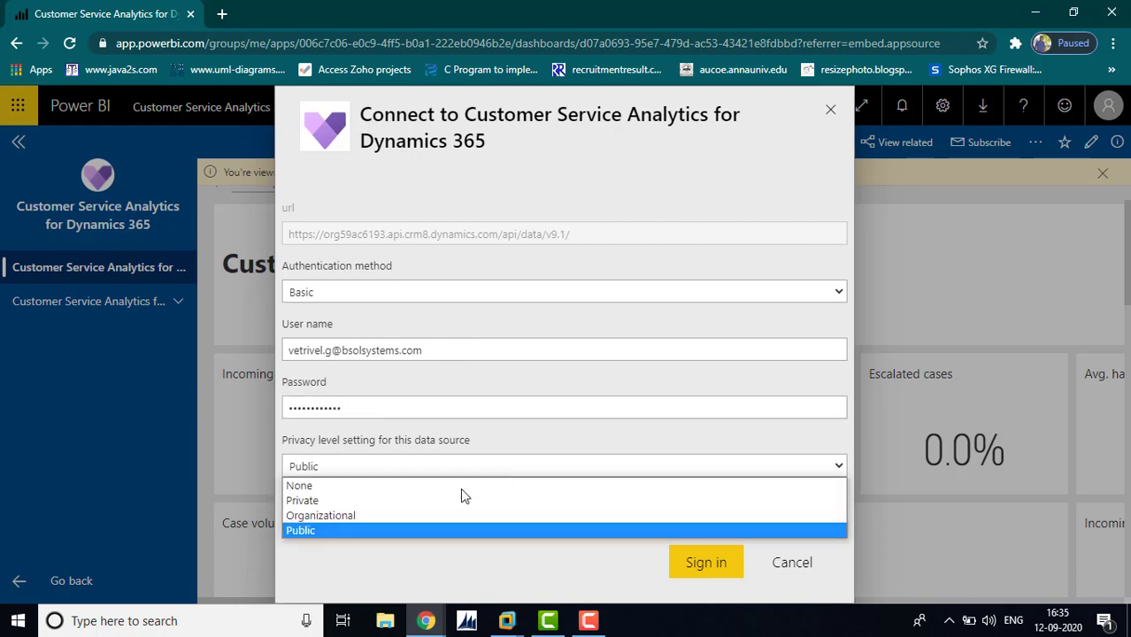
{"action": "left_click", "coordinate": [368, 517]}
{"action": "left_click", "coordinate": [514, 469]}
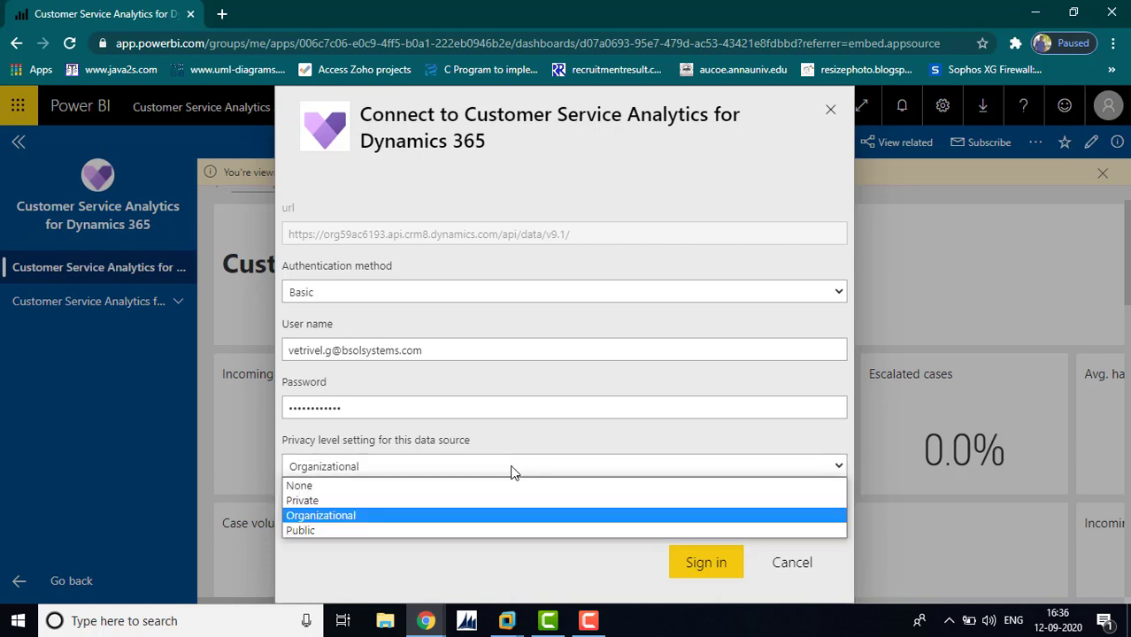
{"action": "left_click", "coordinate": [409, 502]}
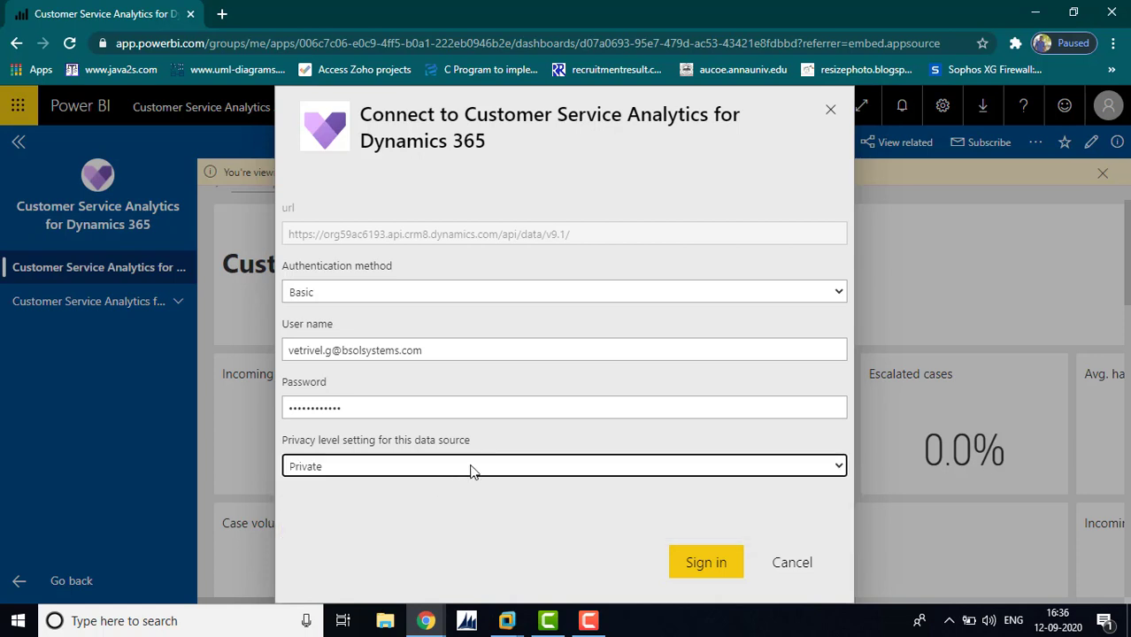
{"action": "left_click", "coordinate": [697, 562]}
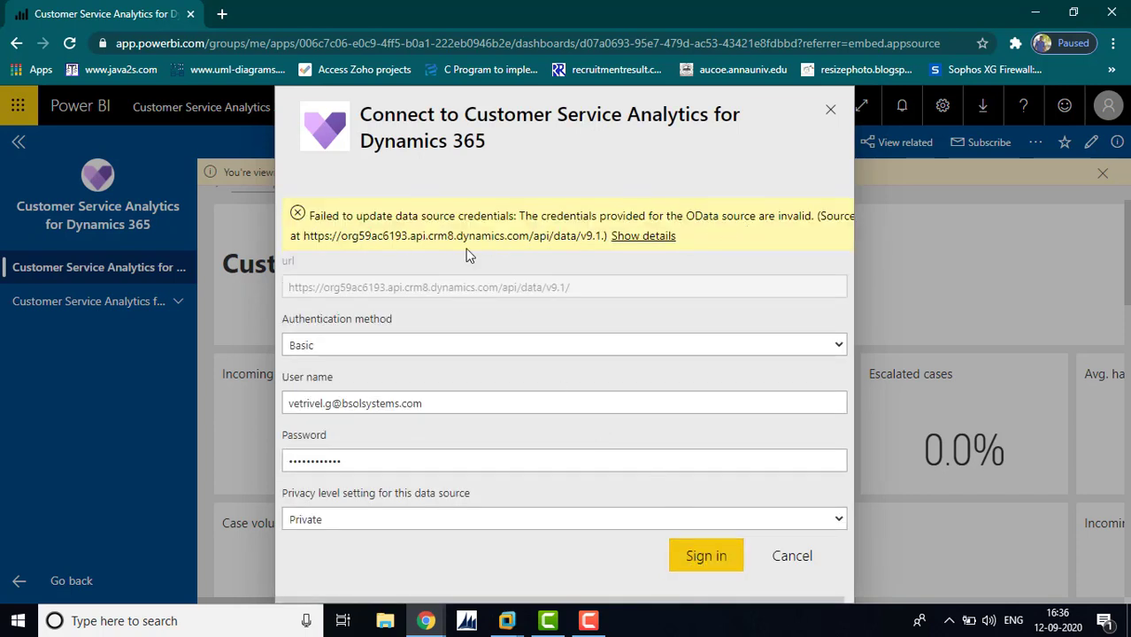
{"action": "left_click", "coordinate": [705, 556]}
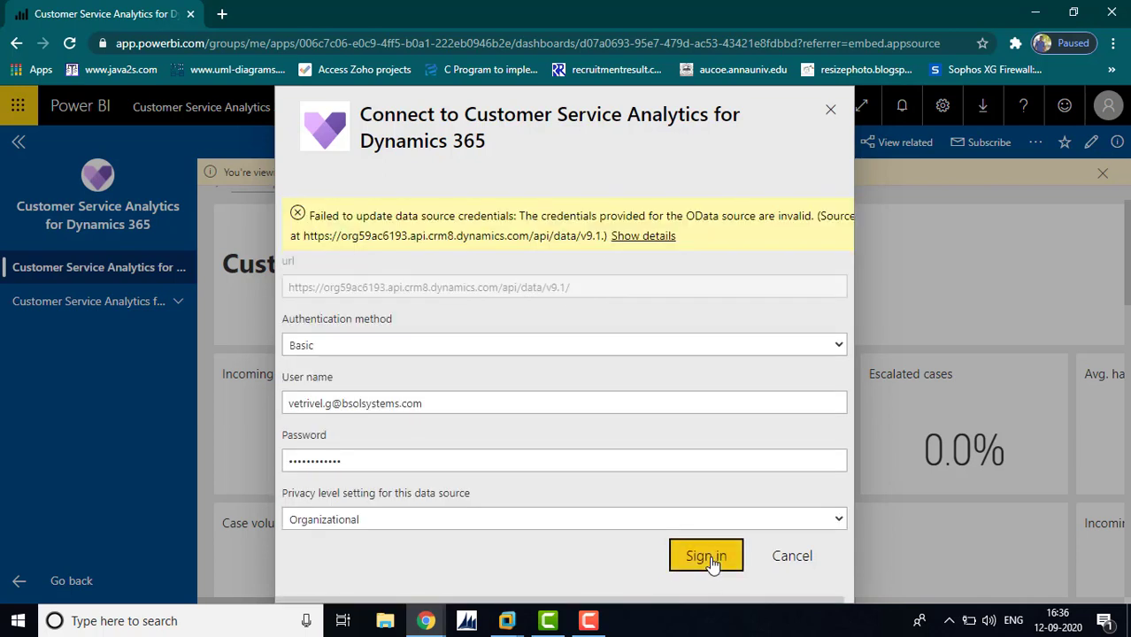
{"action": "left_click", "coordinate": [641, 354]}
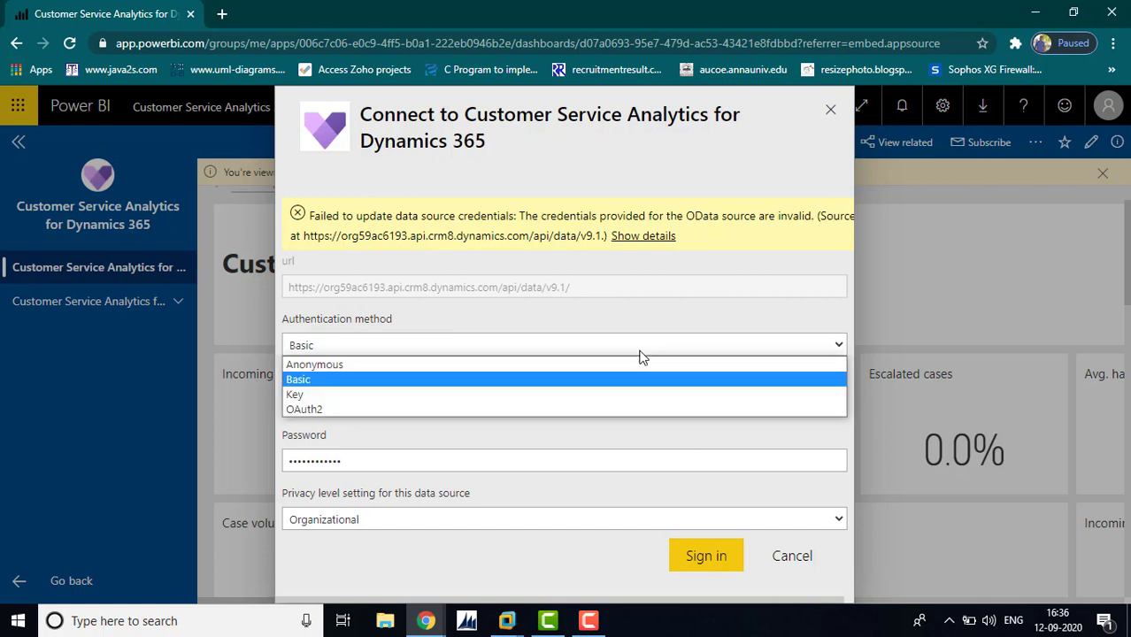
Switch authentication to OAuth2 and sign in through the Microsoft account window
{"action": "left_click", "coordinate": [567, 409]}
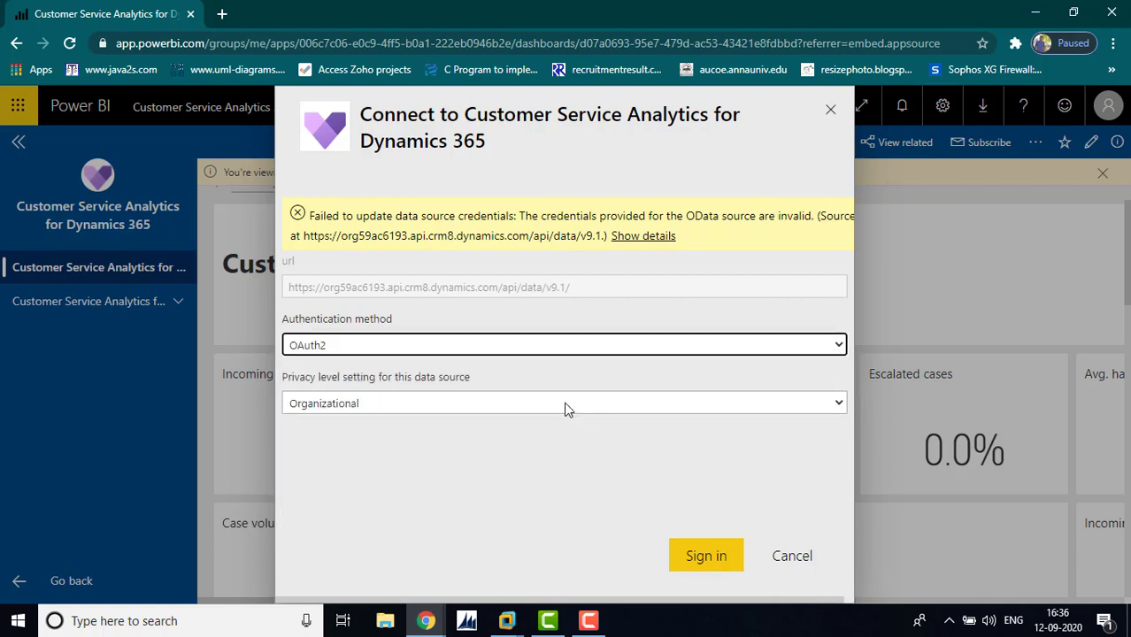
{"action": "left_click", "coordinate": [705, 556]}
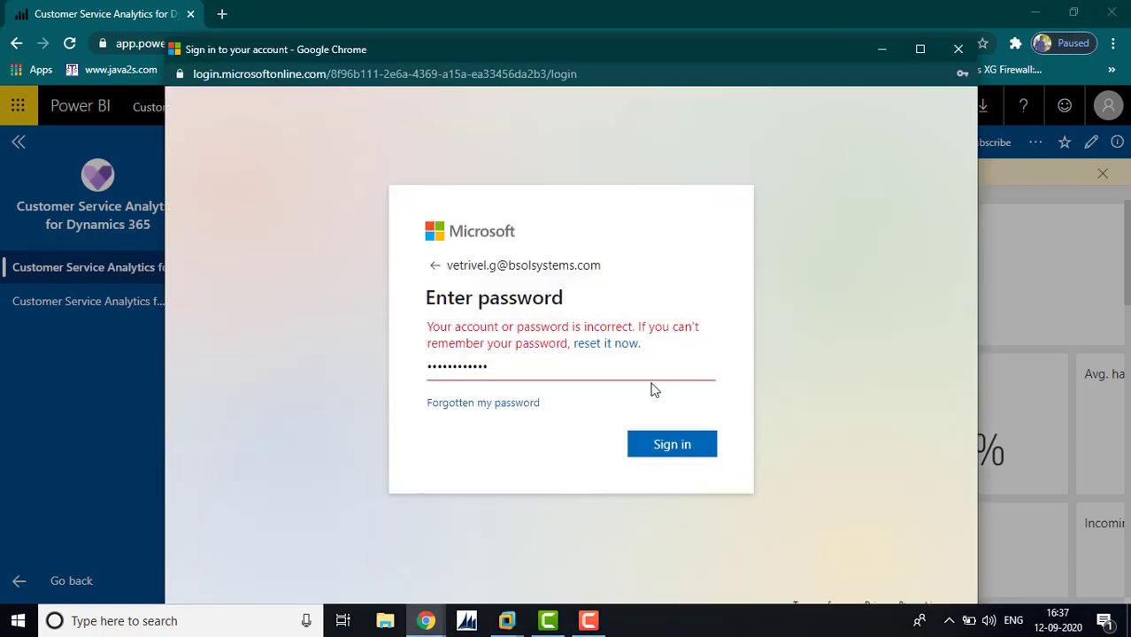
{"action": "left_click", "coordinate": [670, 445]}
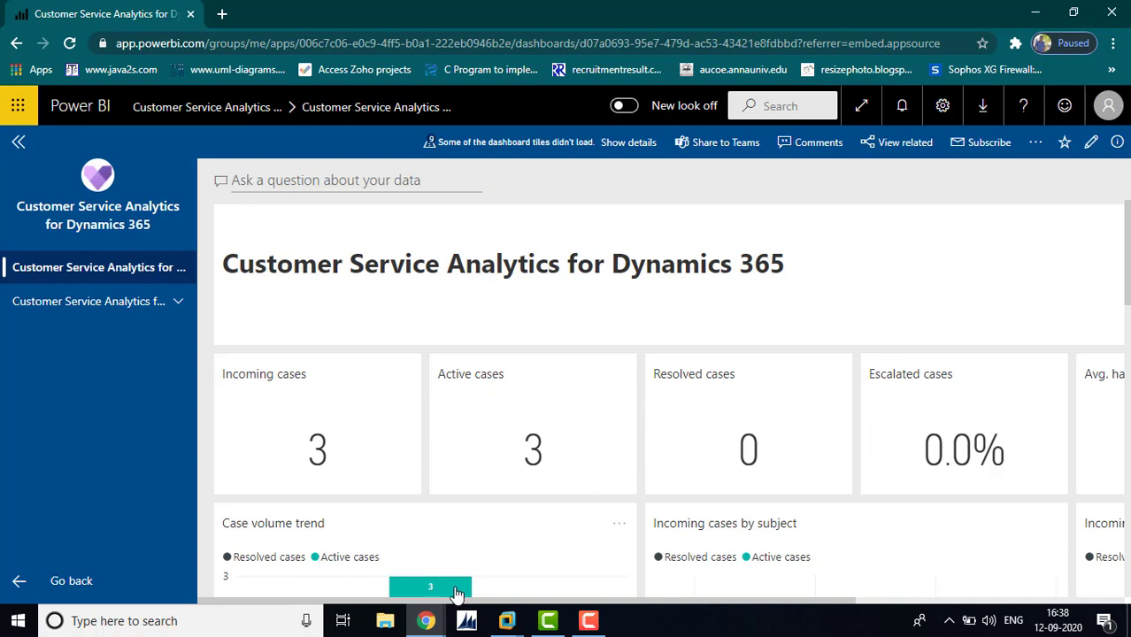
Check the active Cases list in Dynamics 365, then return to the Power BI dashboard
{"action": "mouse_move", "coordinate": [426, 620]}
{"action": "left_click", "coordinate": [358, 584]}
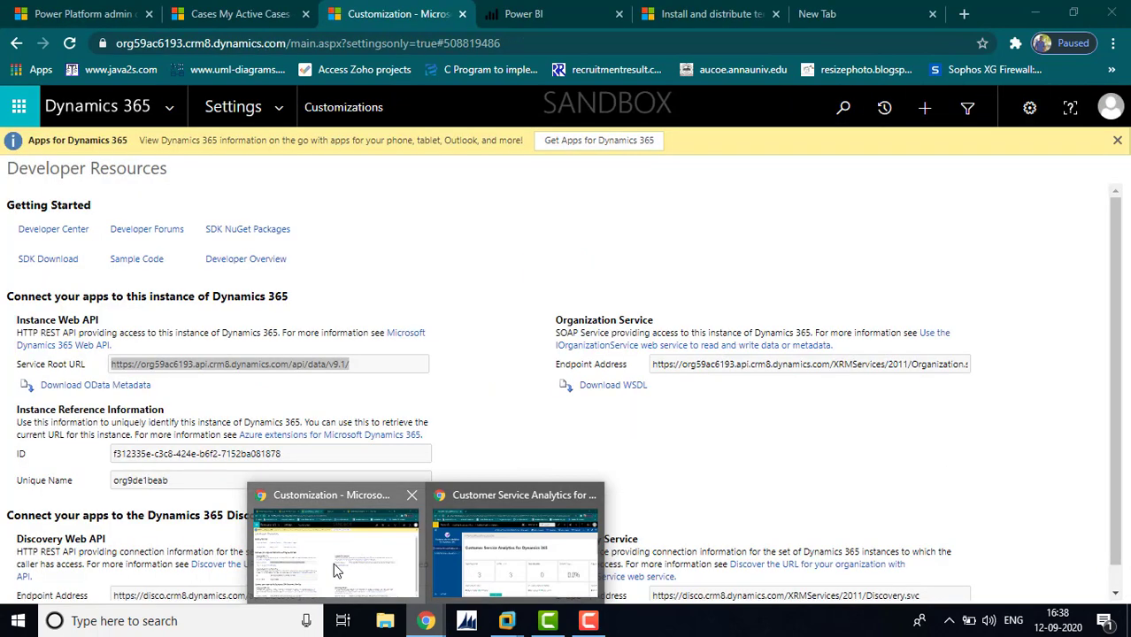
{"action": "left_click", "coordinate": [229, 14]}
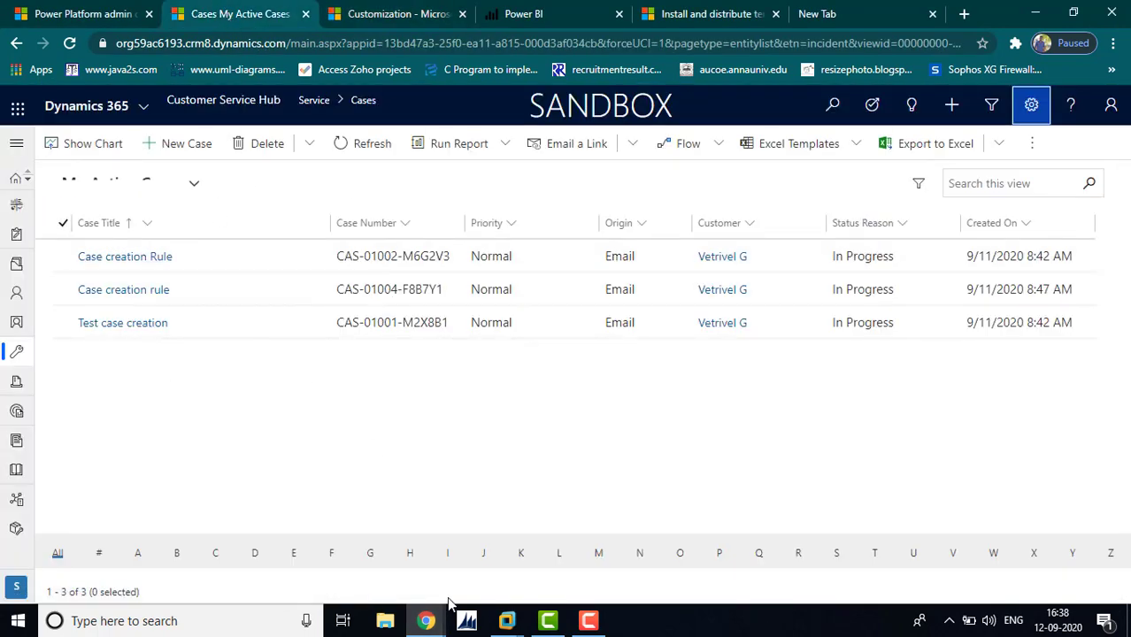
{"action": "mouse_move", "coordinate": [427, 620]}
{"action": "left_click", "coordinate": [499, 563]}
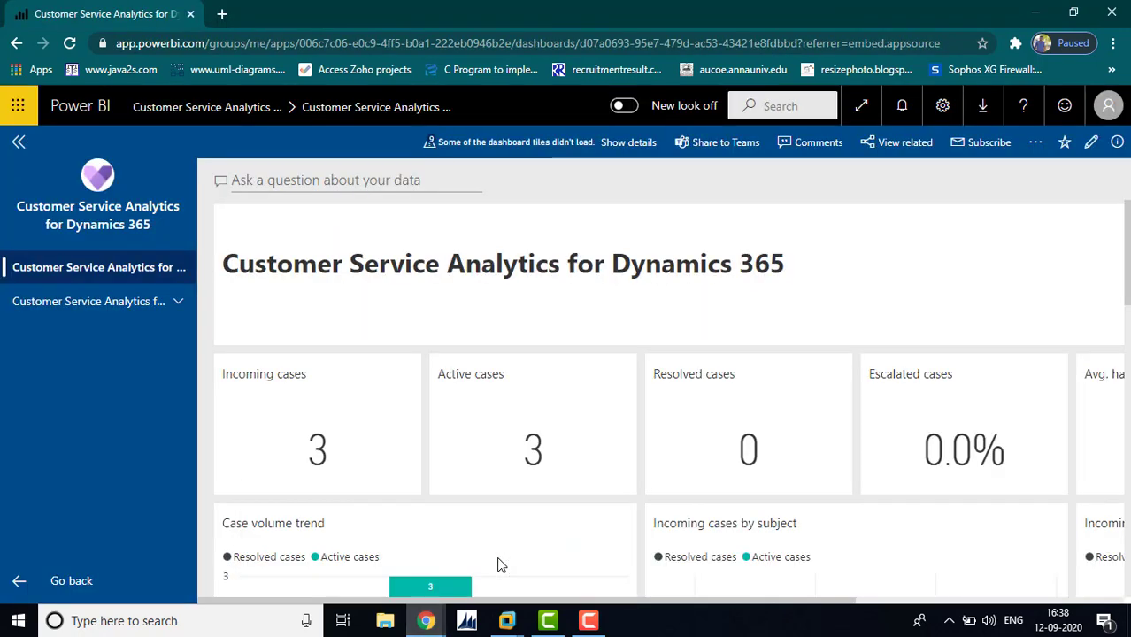
Review the report's Summary, Agent and Report details pages, finishing on the Power BI home page
{"action": "left_click", "coordinate": [114, 309]}
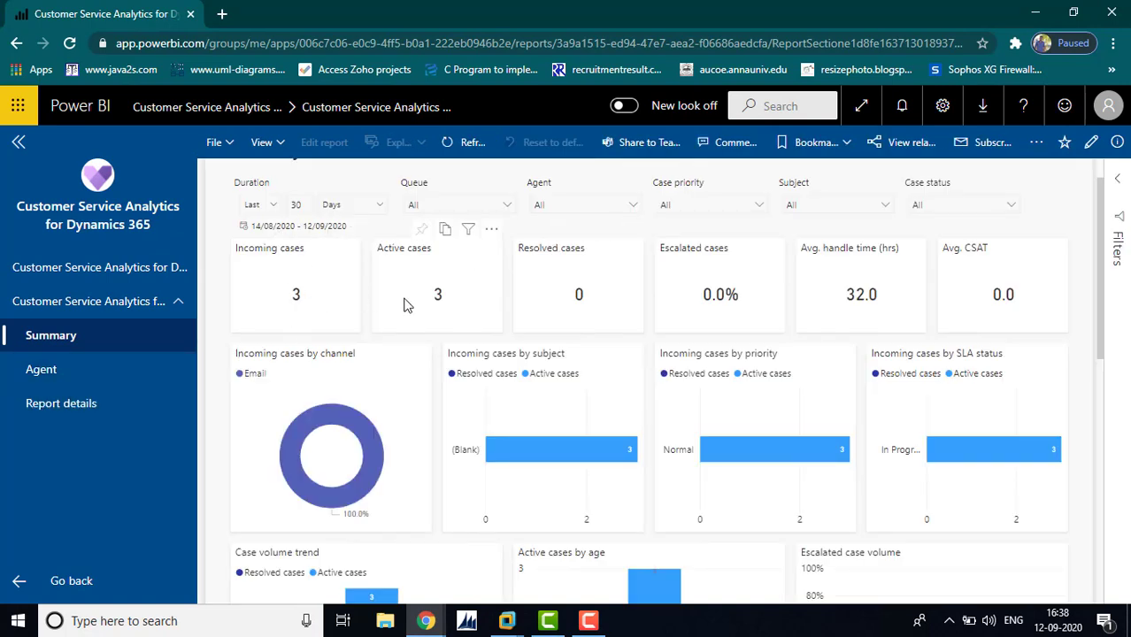
{"action": "left_click", "coordinate": [50, 382]}
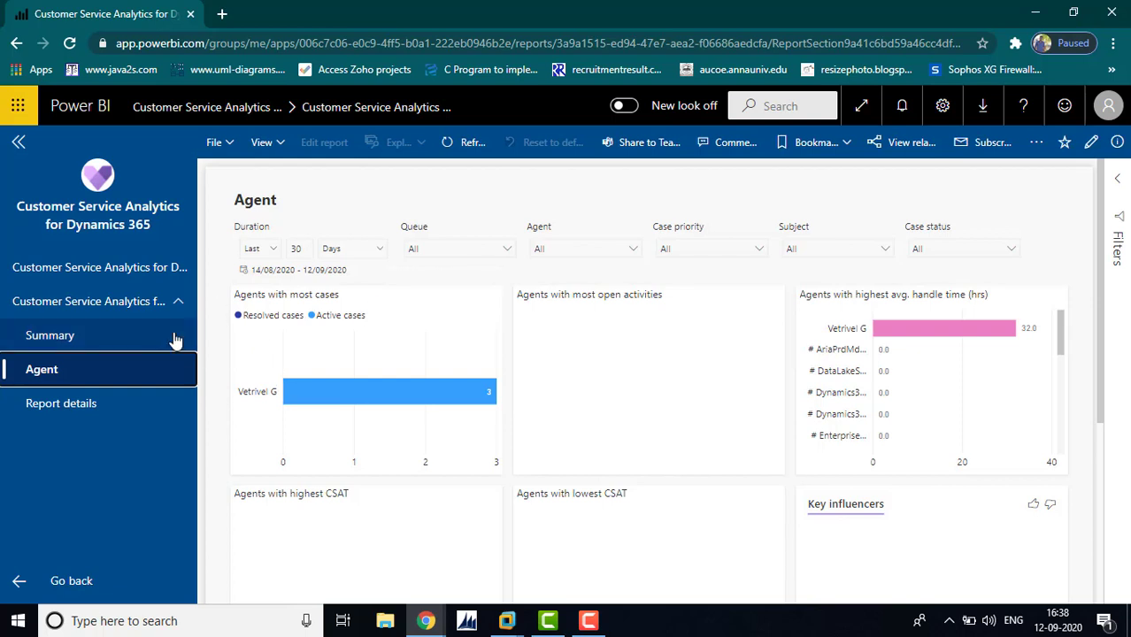
{"action": "left_click", "coordinate": [68, 409]}
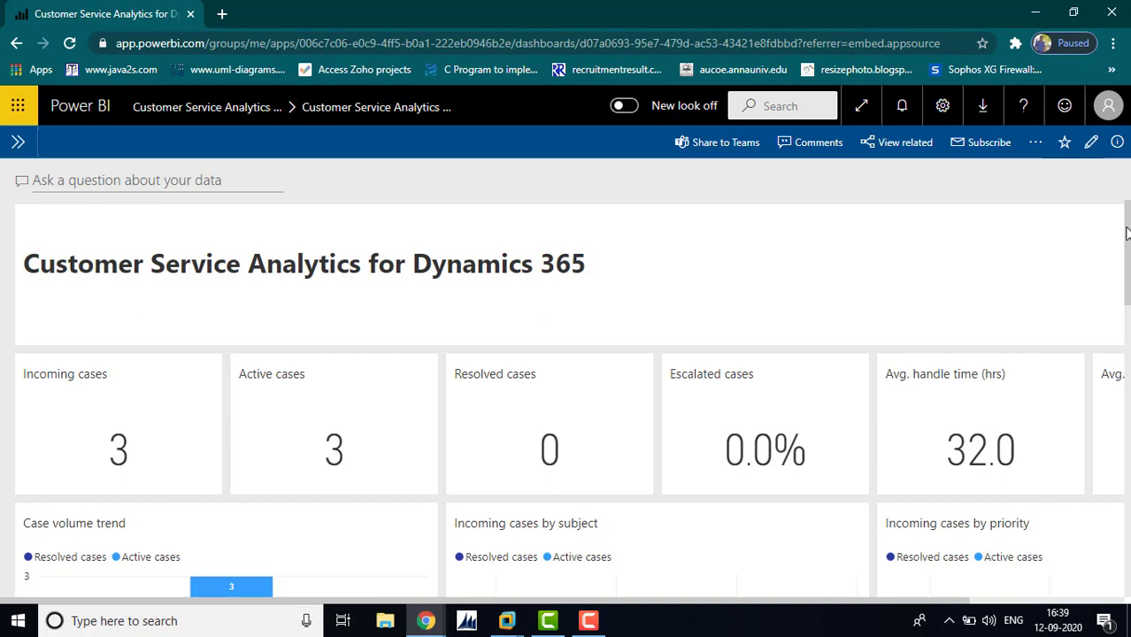
{"action": "left_click_drag", "start_coordinate": [1118, 203], "coordinate": [1116, 295]}
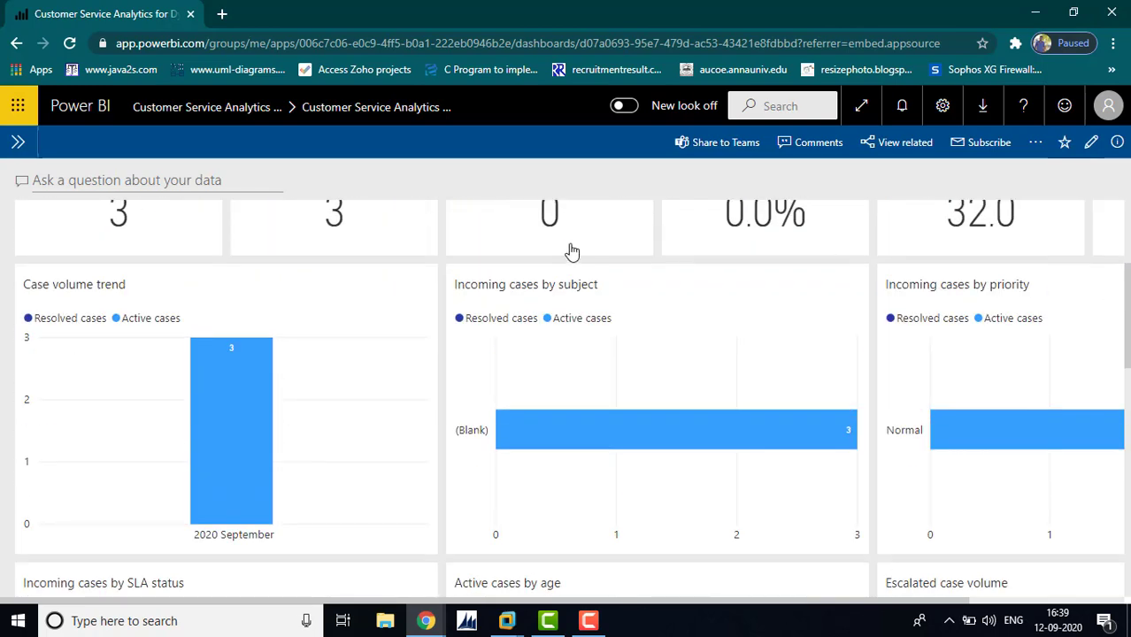
{"action": "left_click", "coordinate": [72, 115]}
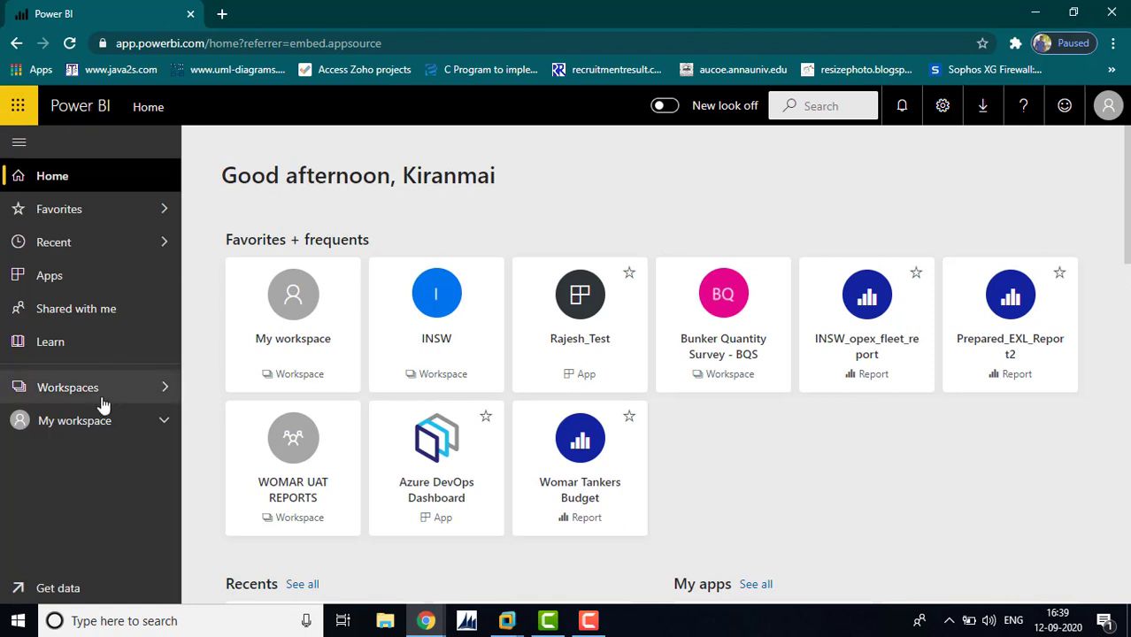
Open Settings for the Customer Service Analytics workspace's dataset and expand Scheduled refresh
{"action": "left_click", "coordinate": [101, 396]}
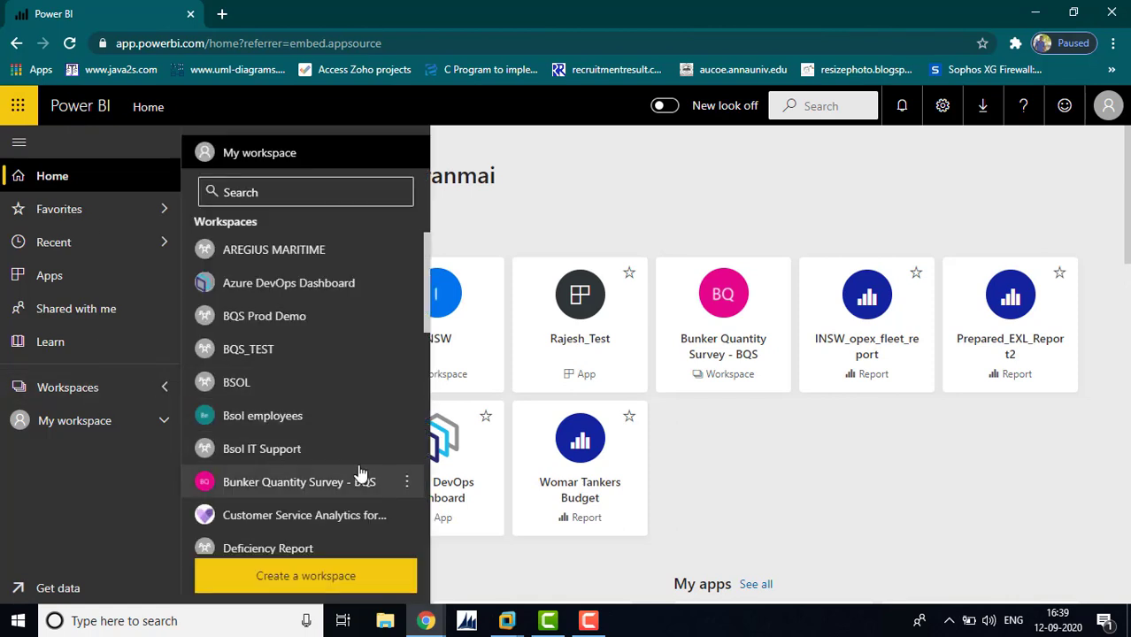
{"action": "left_click", "coordinate": [299, 520]}
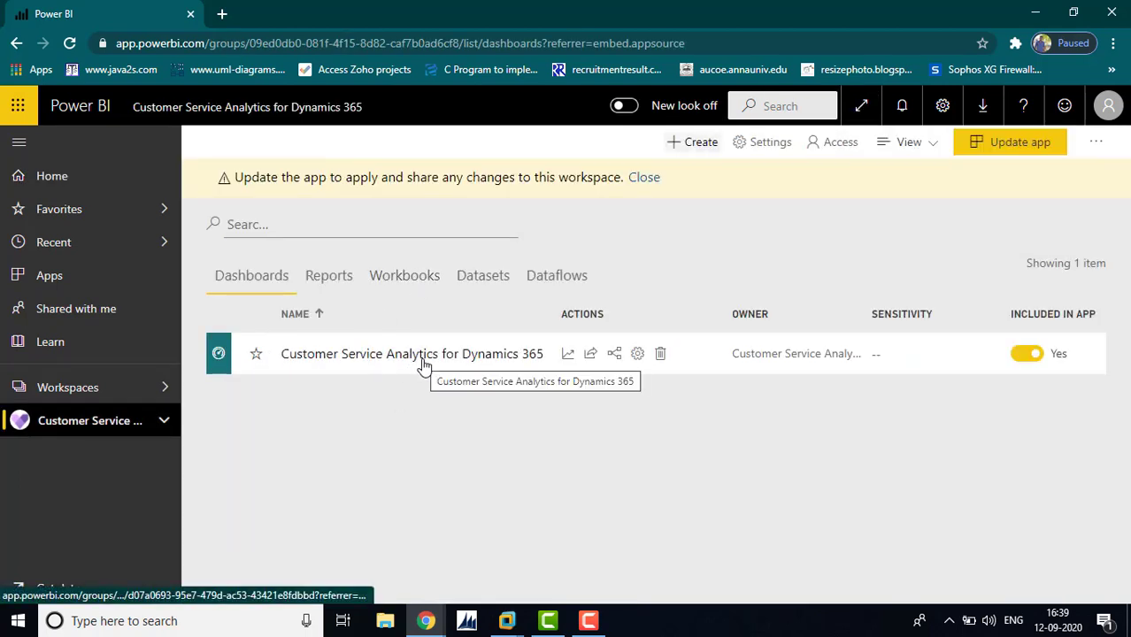
{"action": "left_click", "coordinate": [484, 281]}
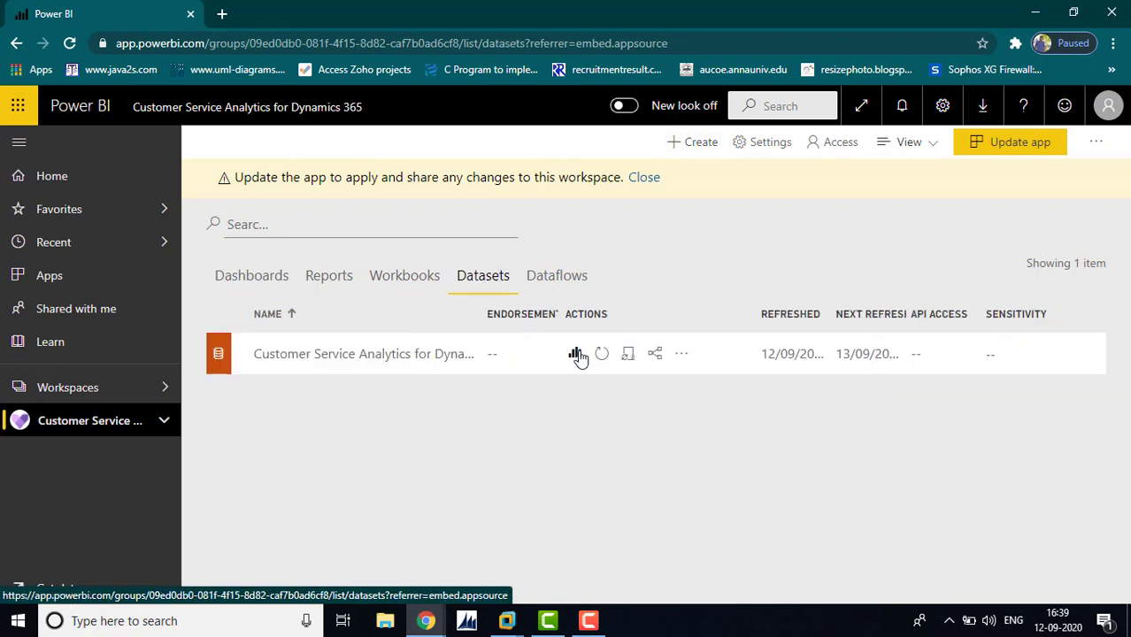
{"action": "left_click", "coordinate": [681, 354]}
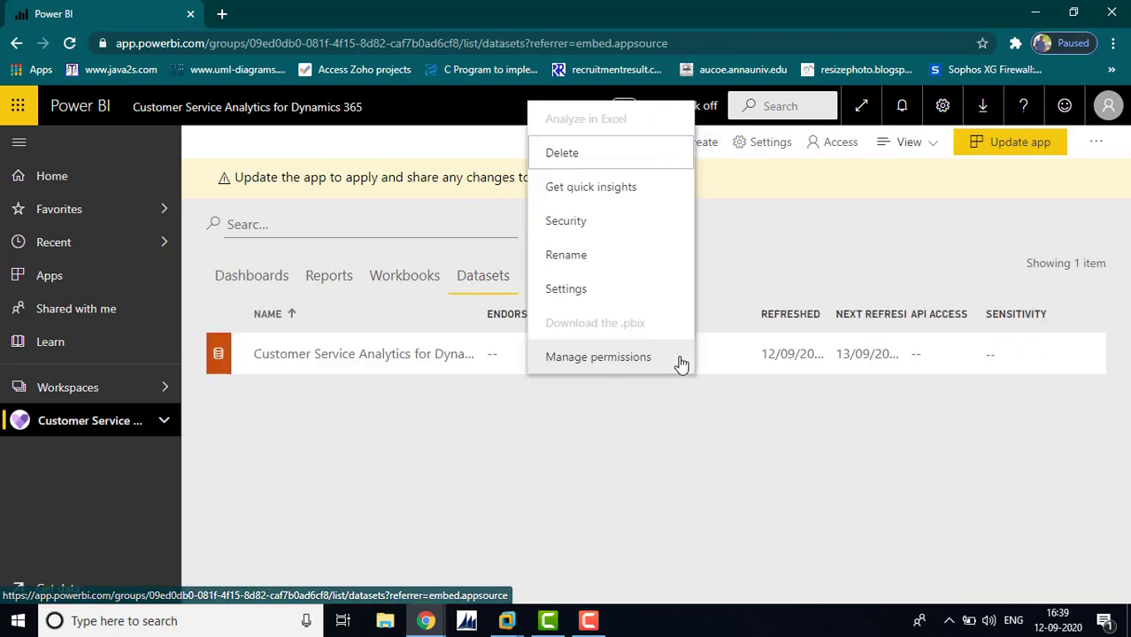
{"action": "left_click", "coordinate": [589, 289]}
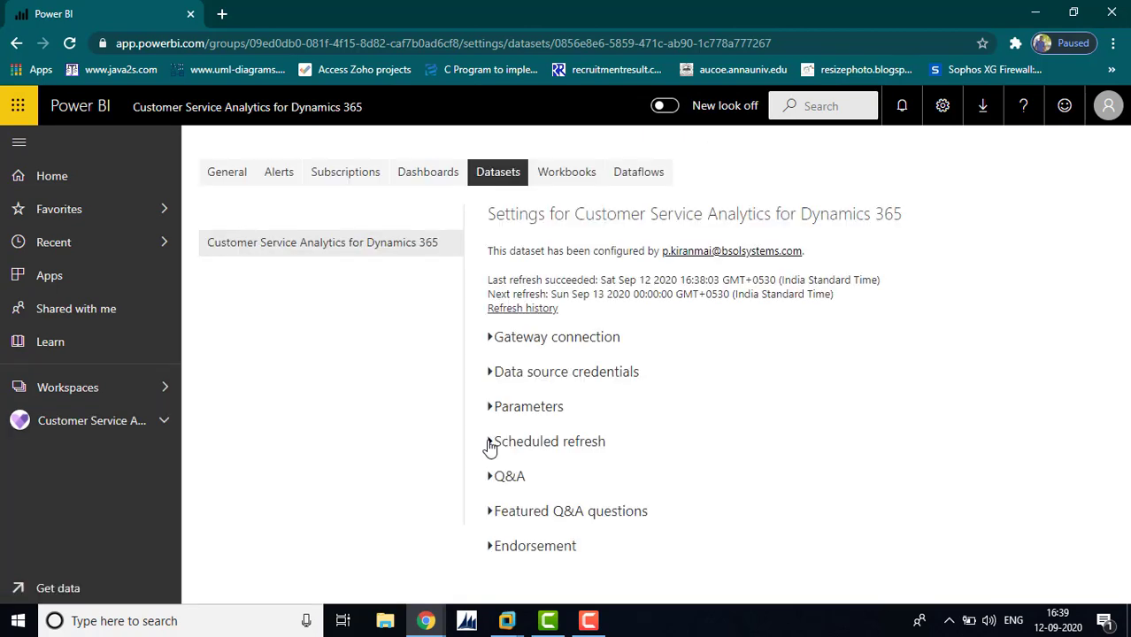
{"action": "left_click", "coordinate": [488, 441]}
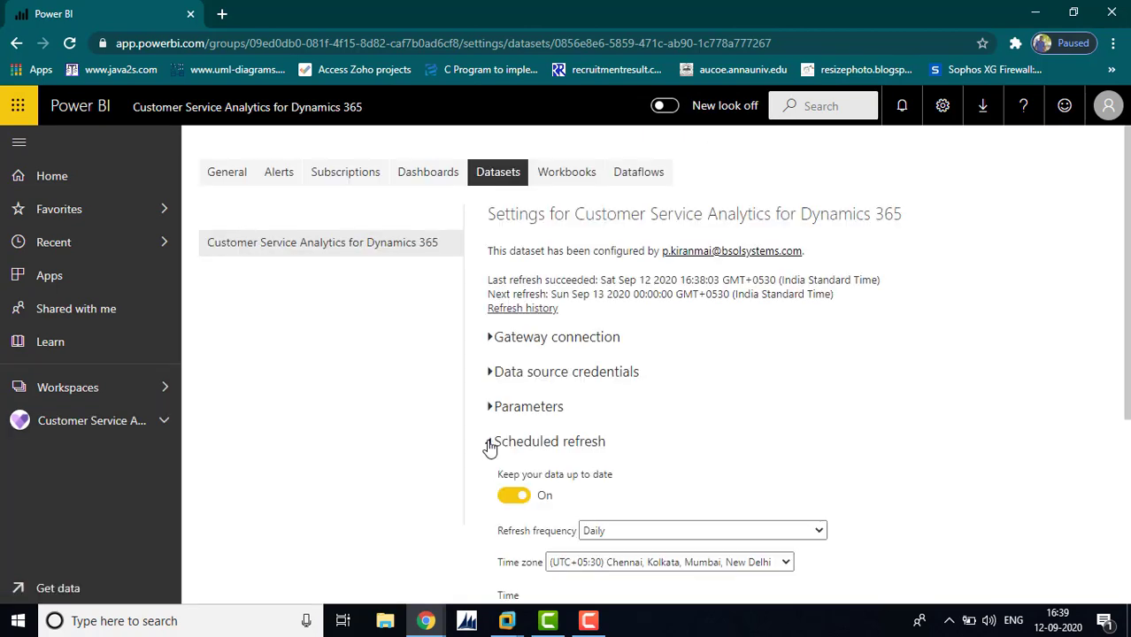
Add a 9:00 AM daily refresh time, apply it, and minimize the report window to reveal Apps
{"action": "left_click_drag", "start_coordinate": [1127, 366], "coordinate": [1127, 454]}
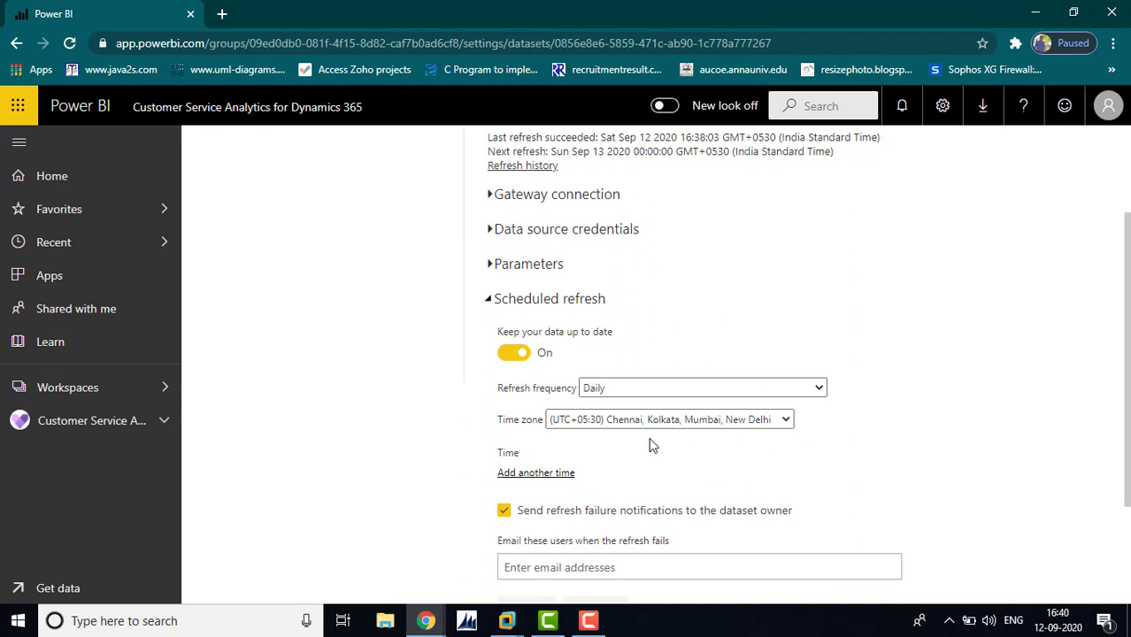
{"action": "left_click", "coordinate": [553, 483]}
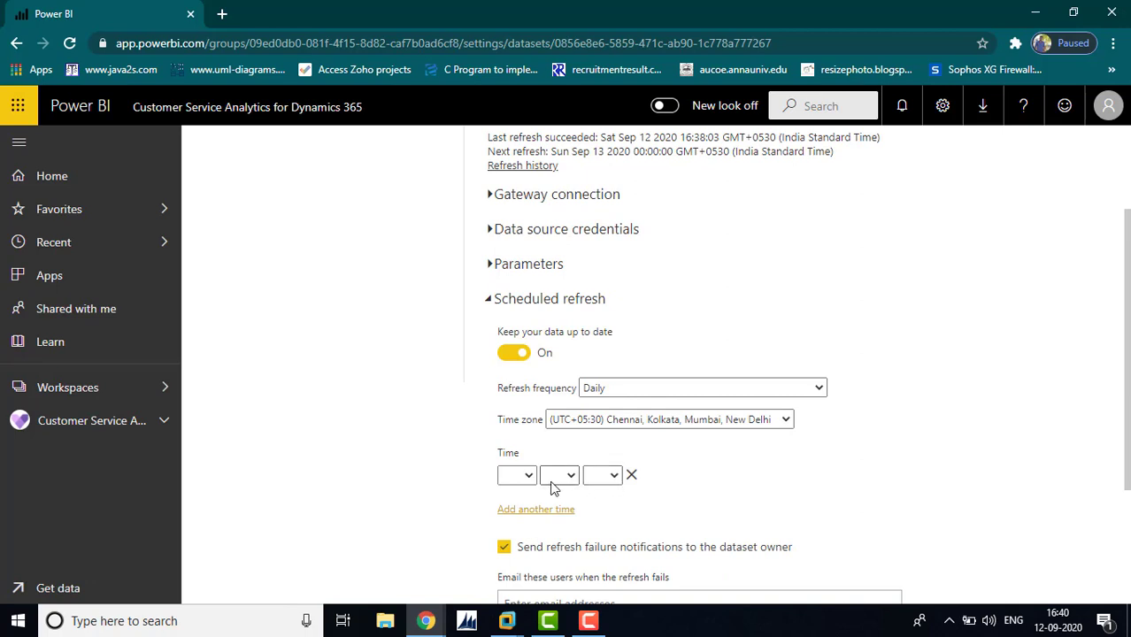
{"action": "left_click", "coordinate": [522, 476]}
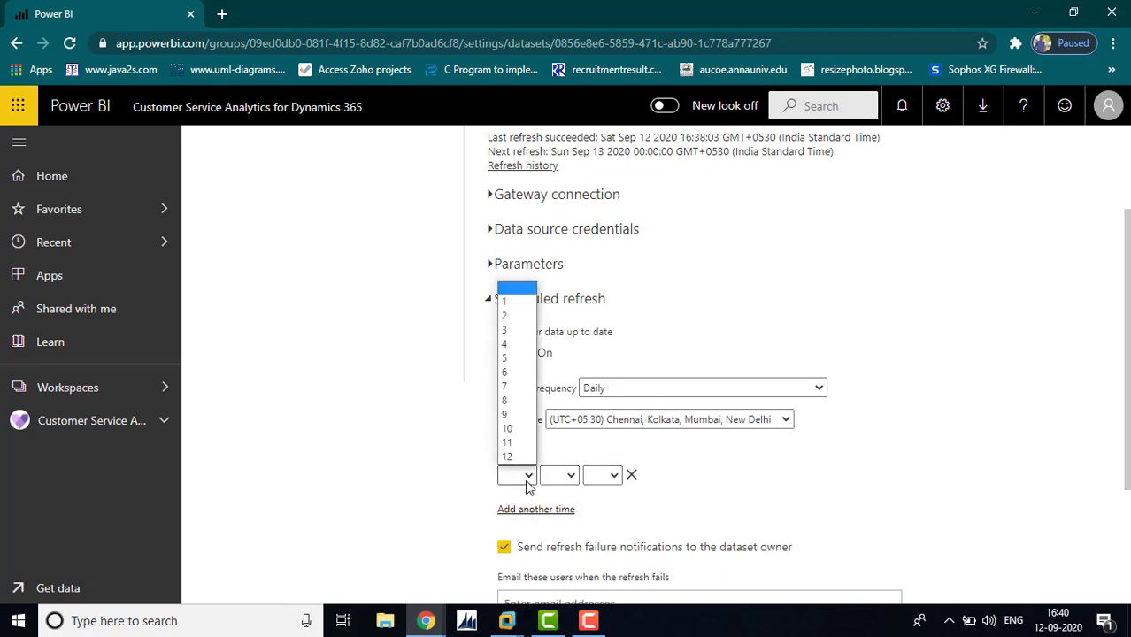
{"action": "left_click", "coordinate": [508, 414]}
{"action": "left_click", "coordinate": [609, 476]}
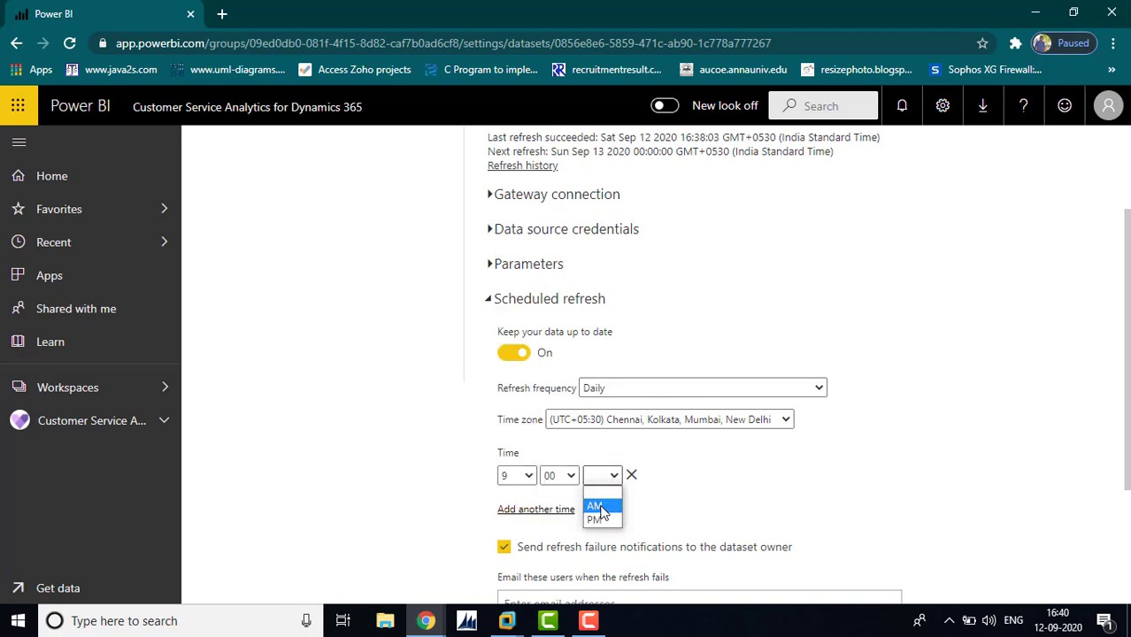
{"action": "left_click", "coordinate": [595, 507]}
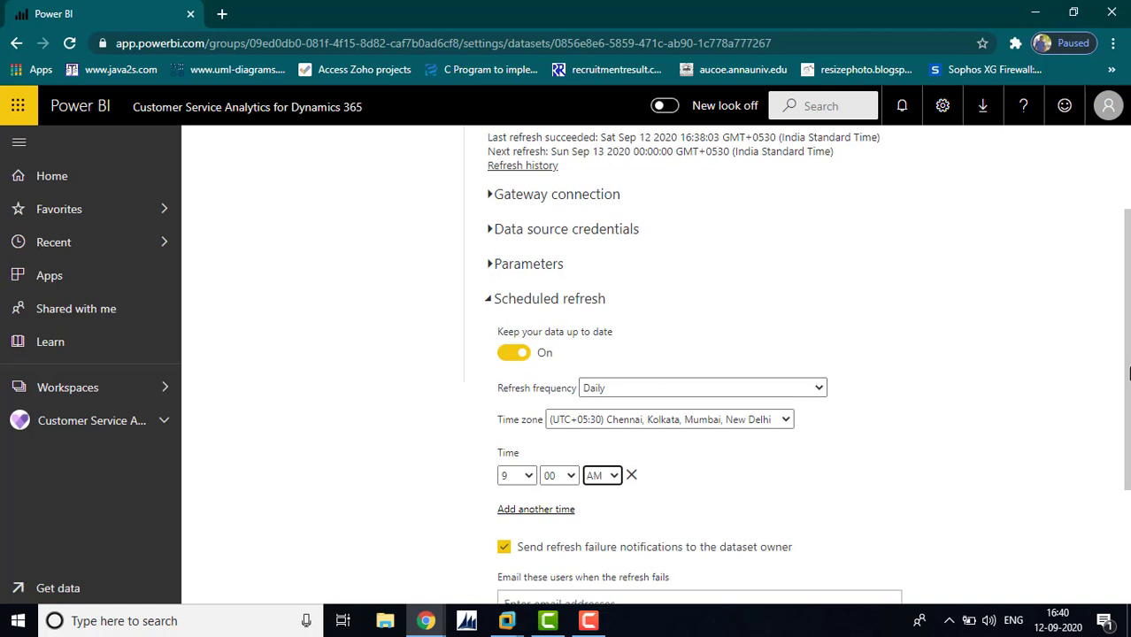
{"action": "left_click_drag", "start_coordinate": [1128, 369], "coordinate": [1127, 489]}
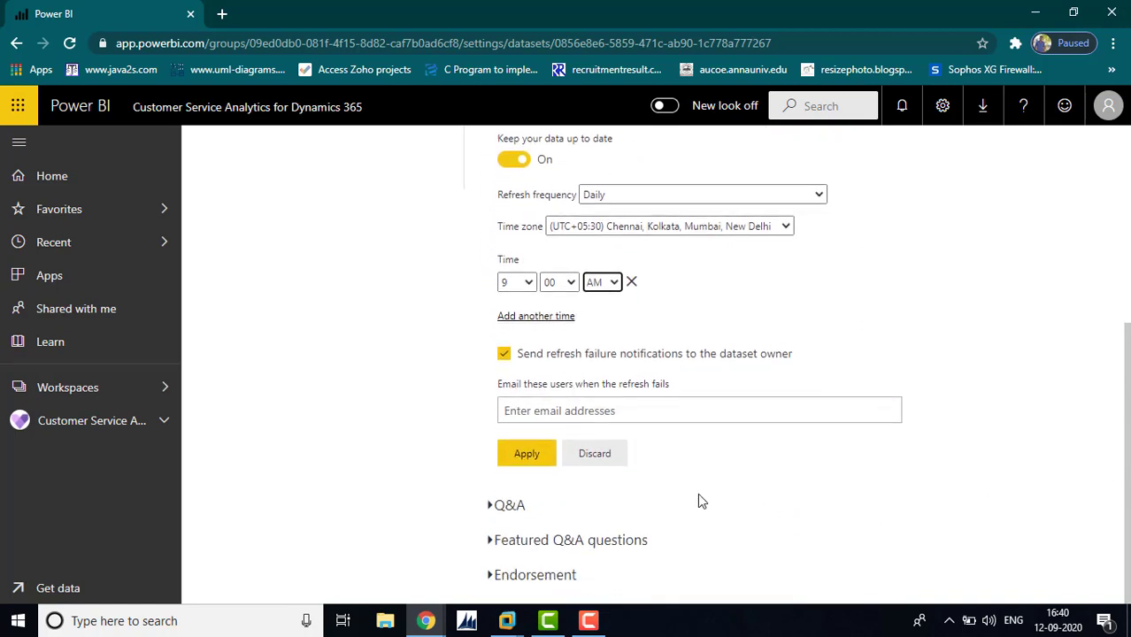
{"action": "left_click", "coordinate": [535, 460]}
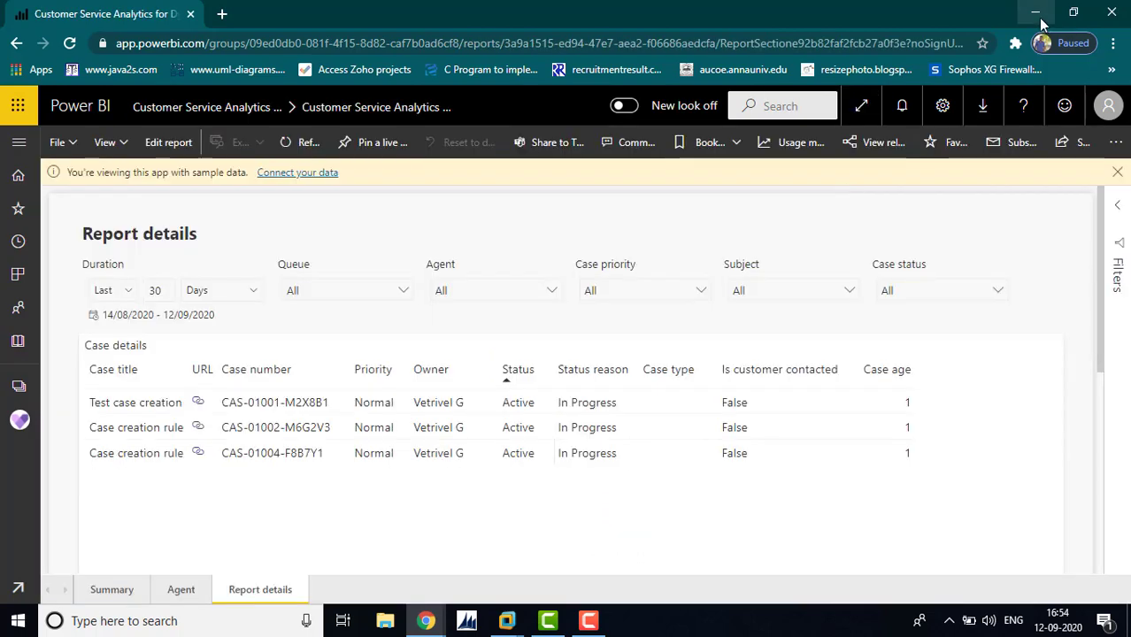
{"action": "left_click", "coordinate": [1037, 13]}
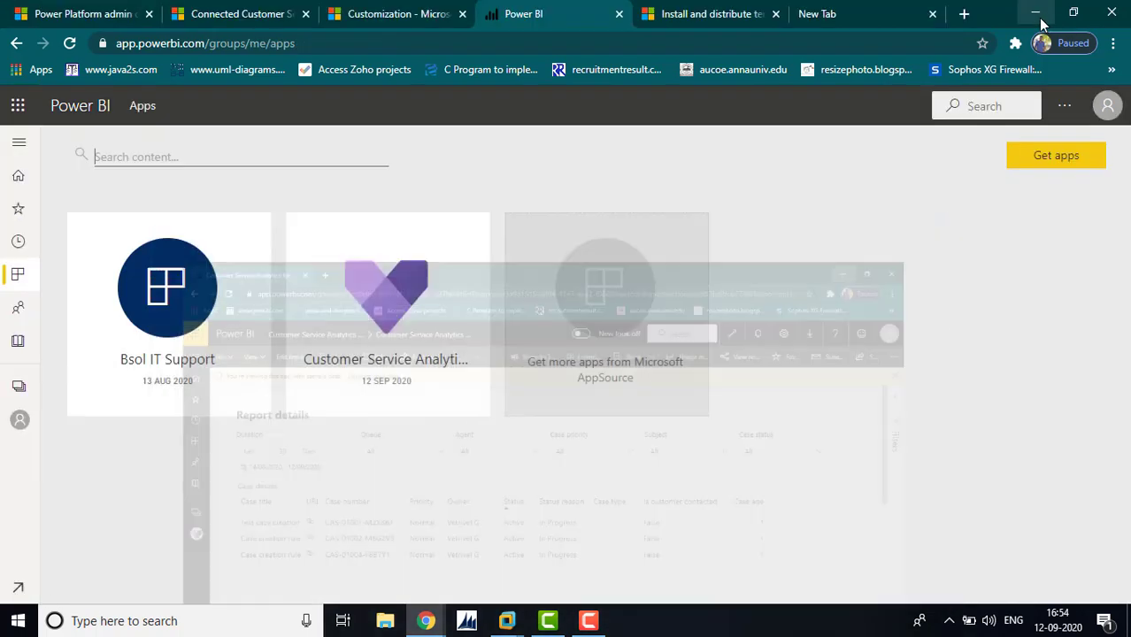
From the Connected Customer Service Dashboard in Dynamics 365, create a new Power BI Dashboard
{"action": "left_click", "coordinate": [221, 7]}
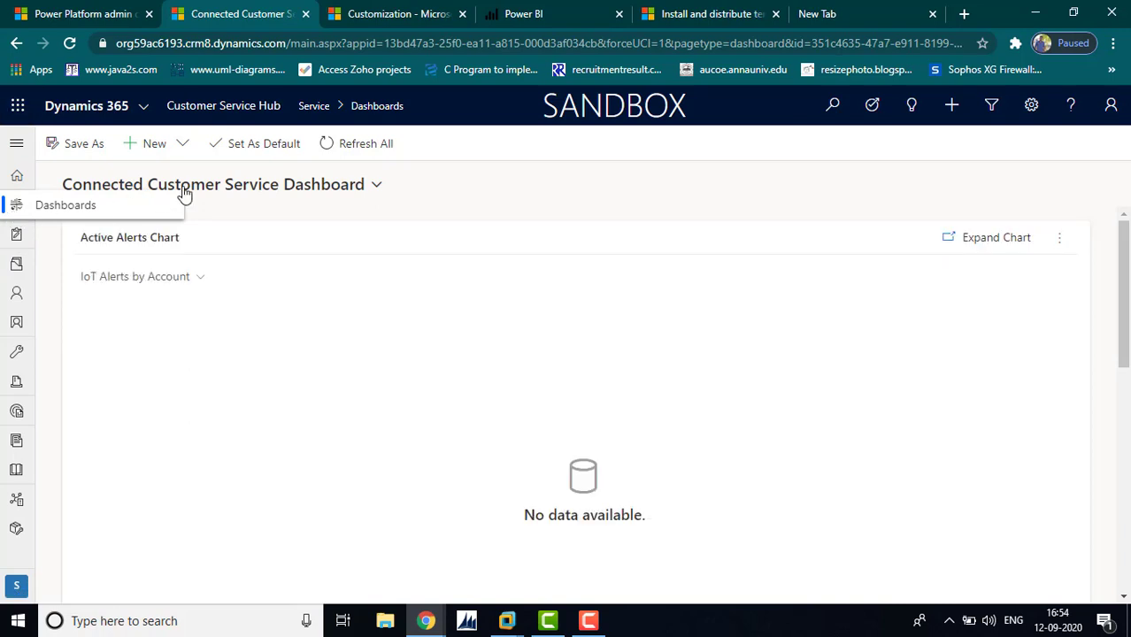
{"action": "left_click", "coordinate": [184, 145]}
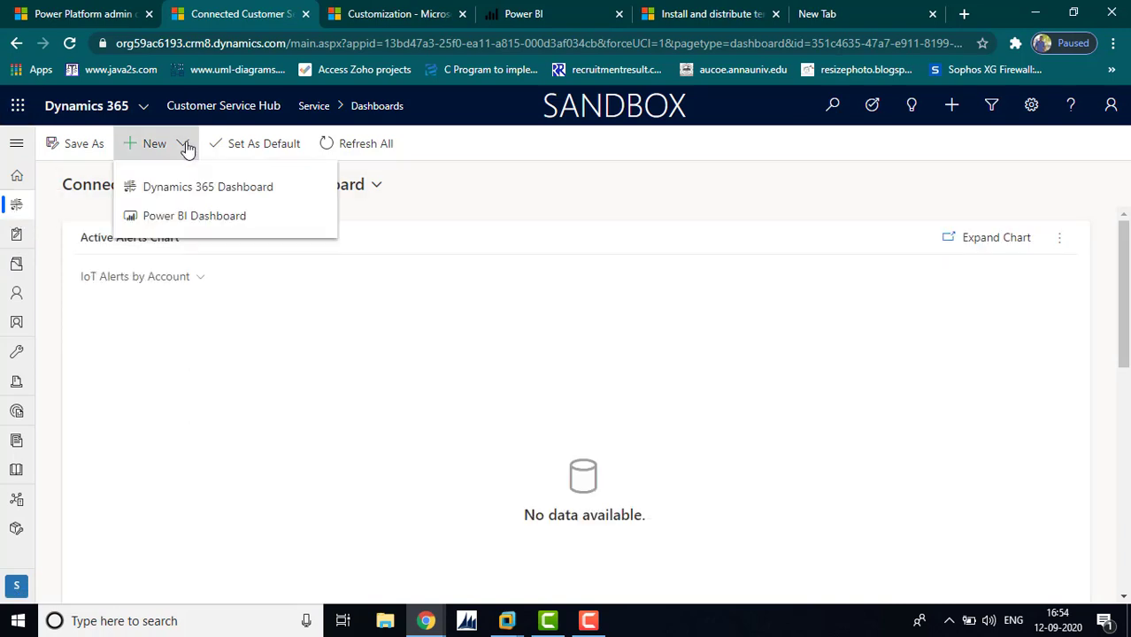
{"action": "left_click", "coordinate": [195, 221]}
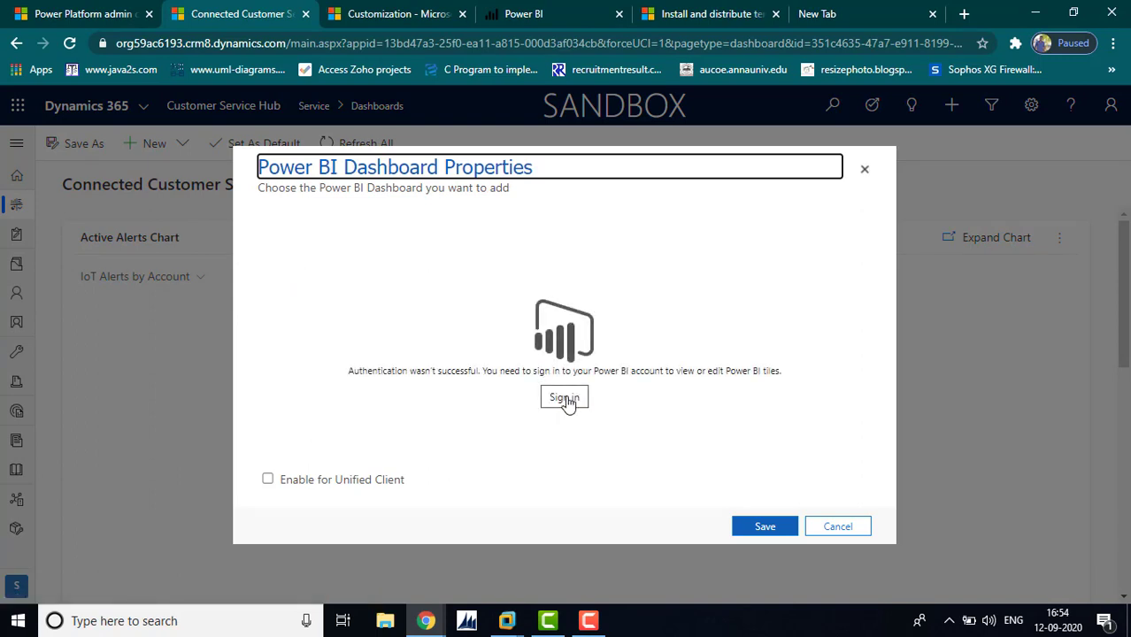
Sign in to Power BI with your account, dismiss the Pro upgrade prompt, and return to Dynamics 365
{"action": "left_click", "coordinate": [564, 400]}
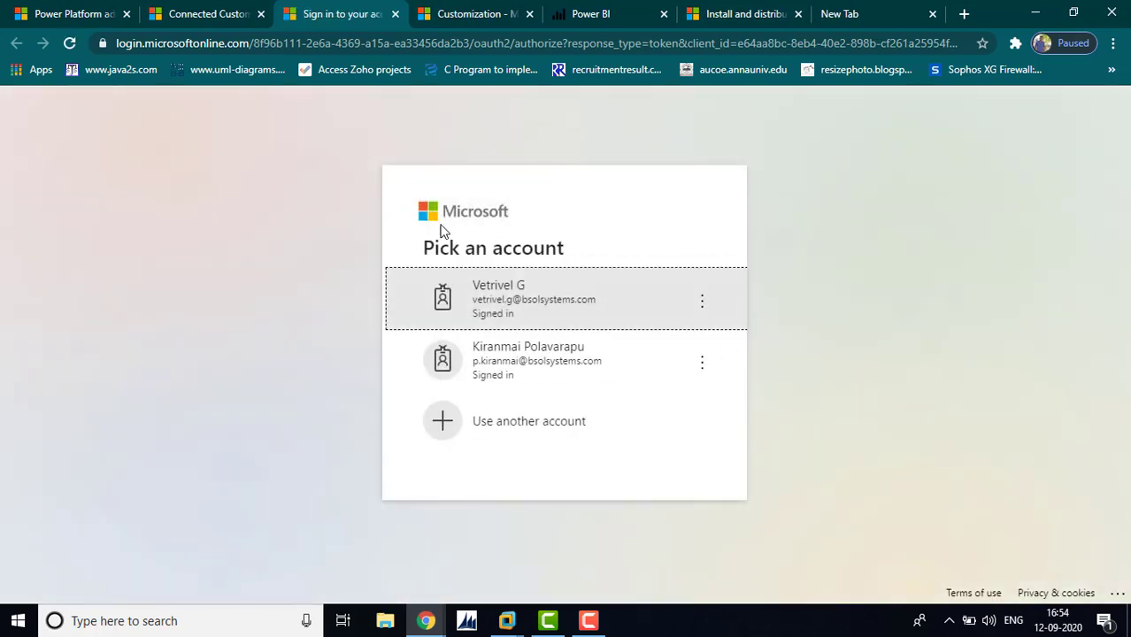
{"action": "left_click", "coordinate": [500, 324]}
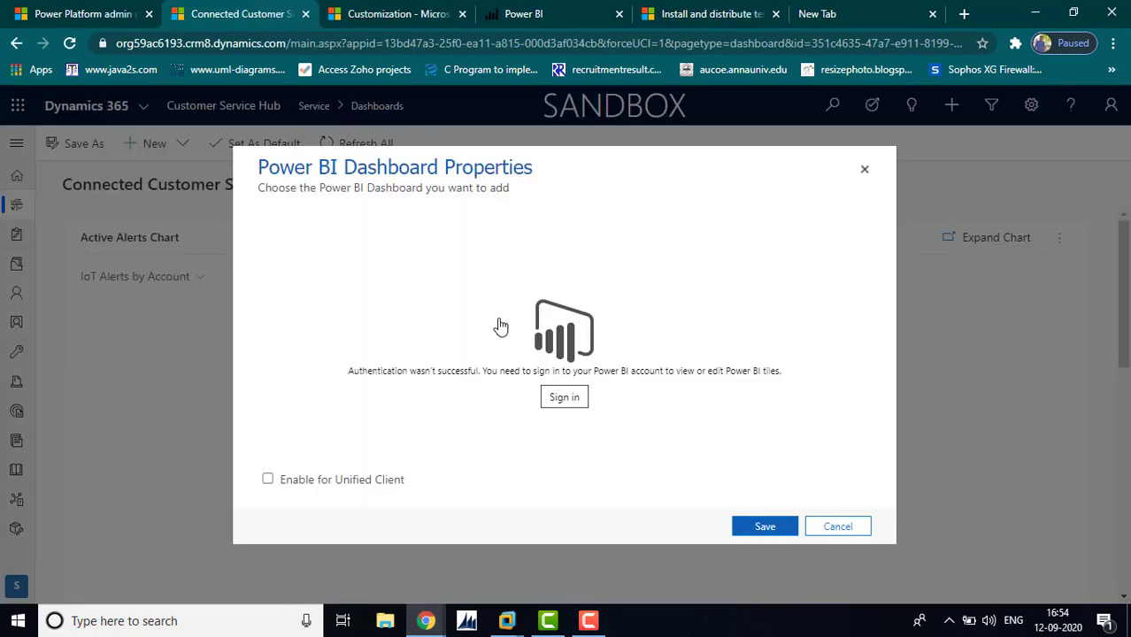
{"action": "left_click", "coordinate": [553, 15]}
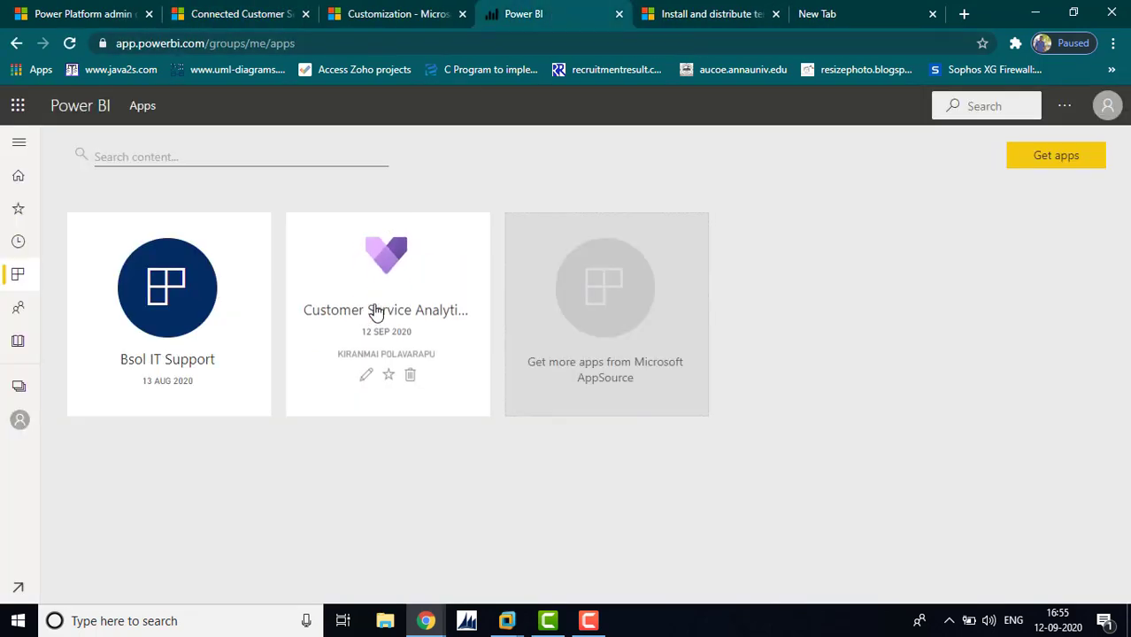
{"action": "left_click", "coordinate": [404, 293]}
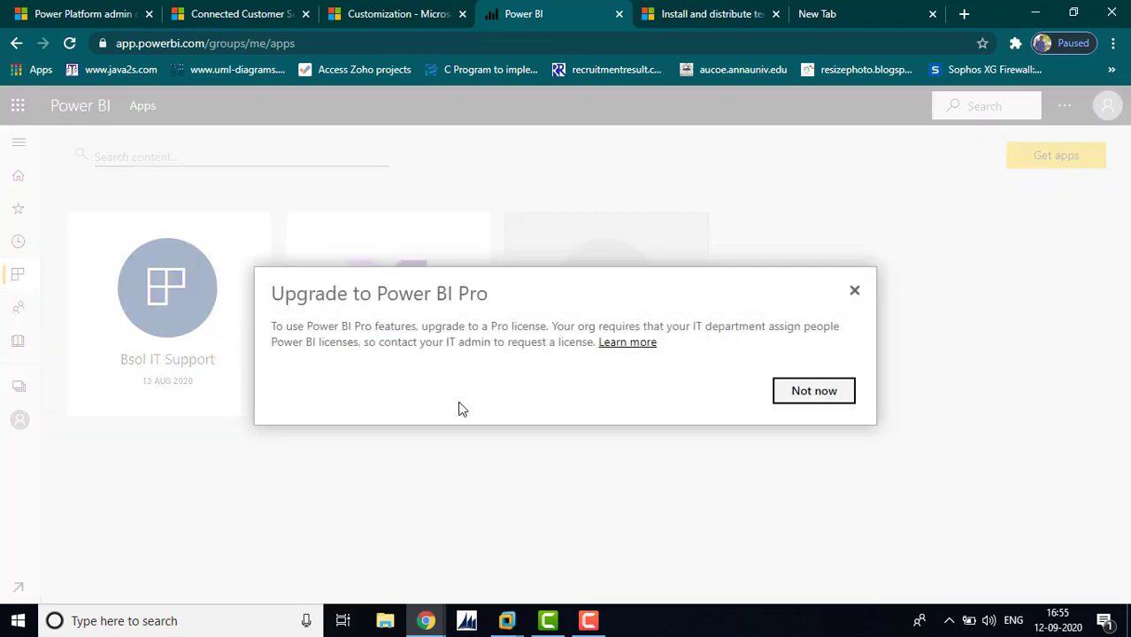
{"action": "left_click", "coordinate": [813, 391]}
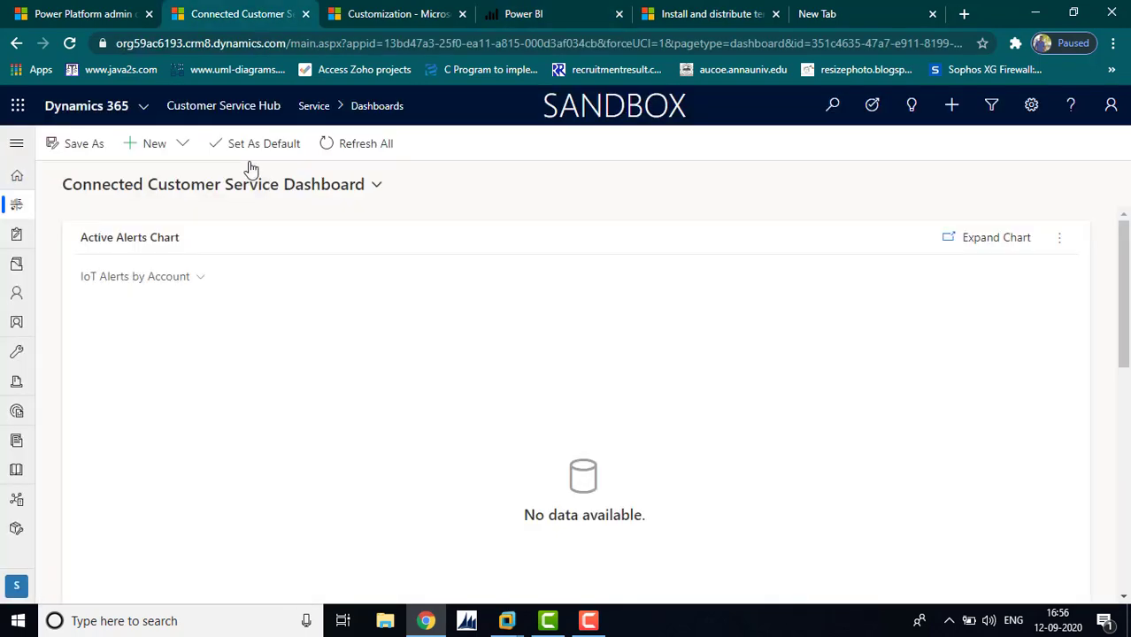
{"action": "left_click", "coordinate": [278, 143]}
{"action": "left_click", "coordinate": [308, 216]}
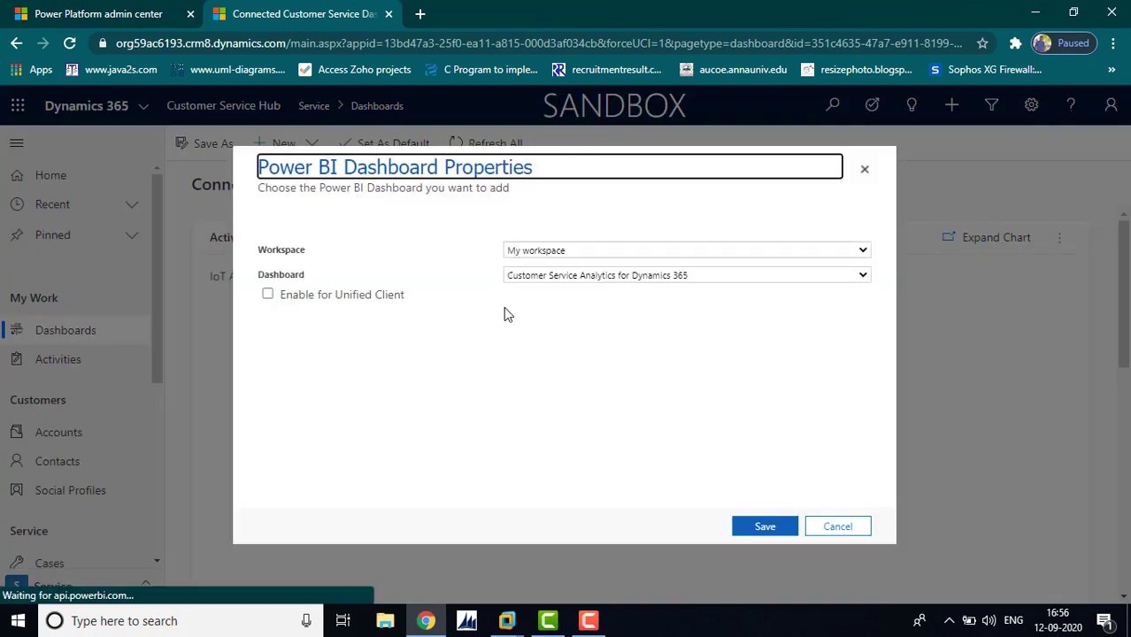
Embed the Customer Service Analytics for Dynamics 365 workspace dashboard, save it, and confirm it appears
{"action": "left_click", "coordinate": [698, 255]}
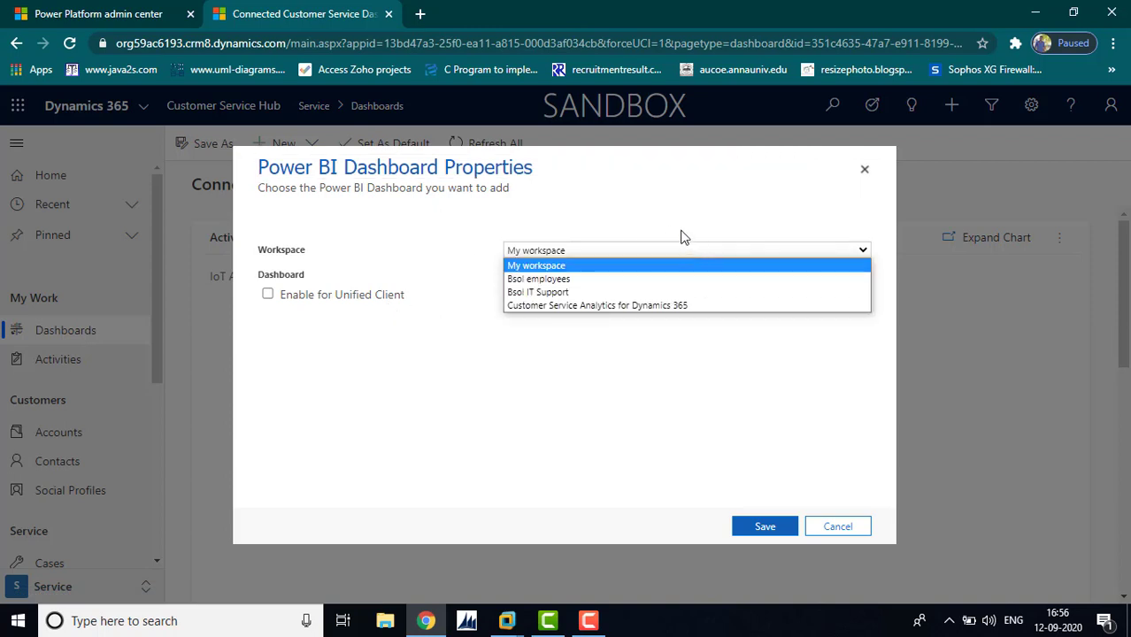
{"action": "left_click", "coordinate": [592, 305]}
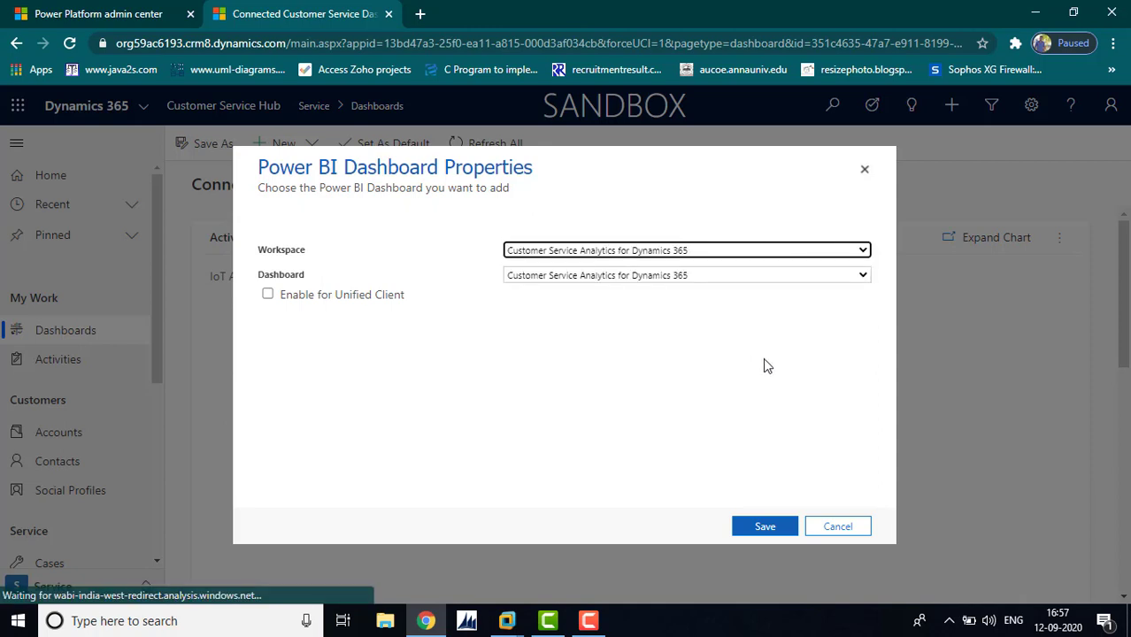
{"action": "left_click", "coordinate": [766, 528]}
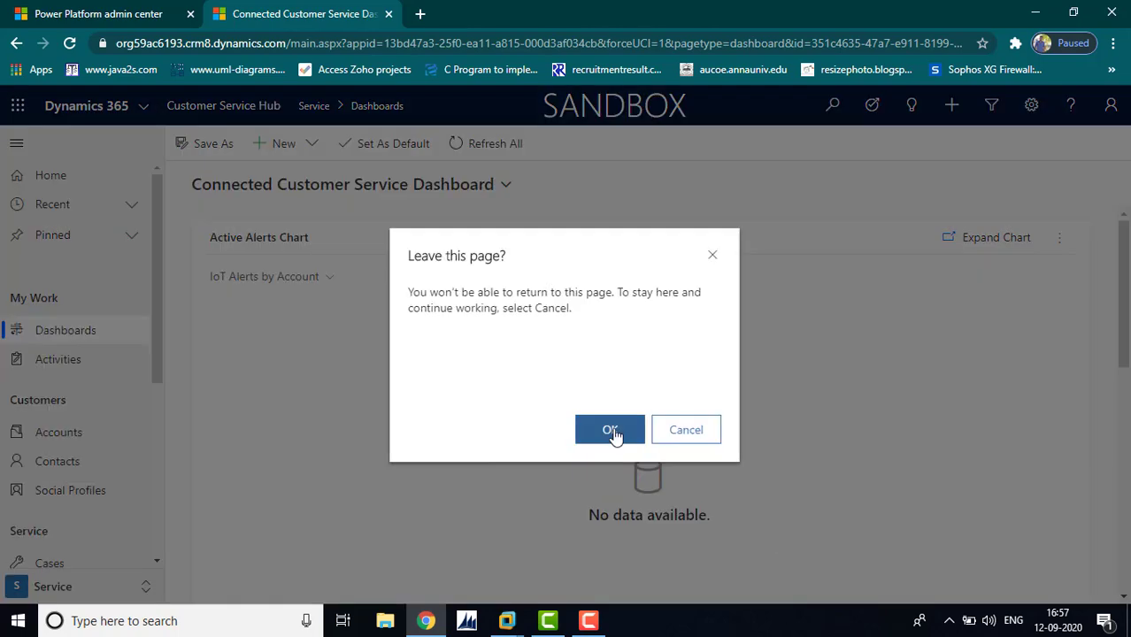
{"action": "left_click", "coordinate": [612, 430]}
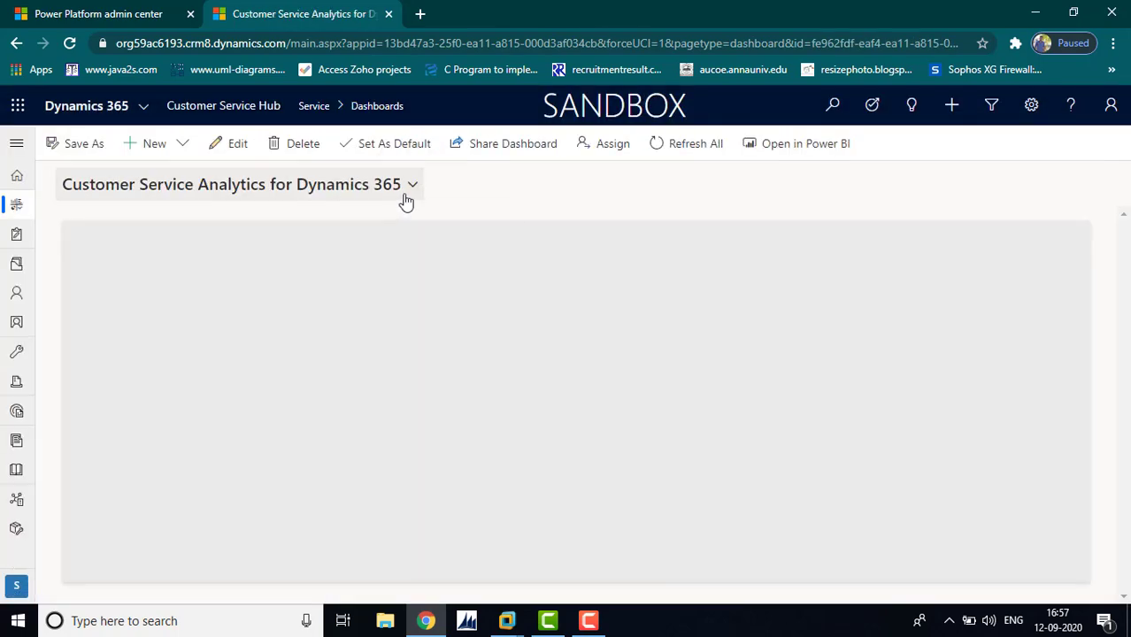
{"action": "left_click", "coordinate": [407, 197]}
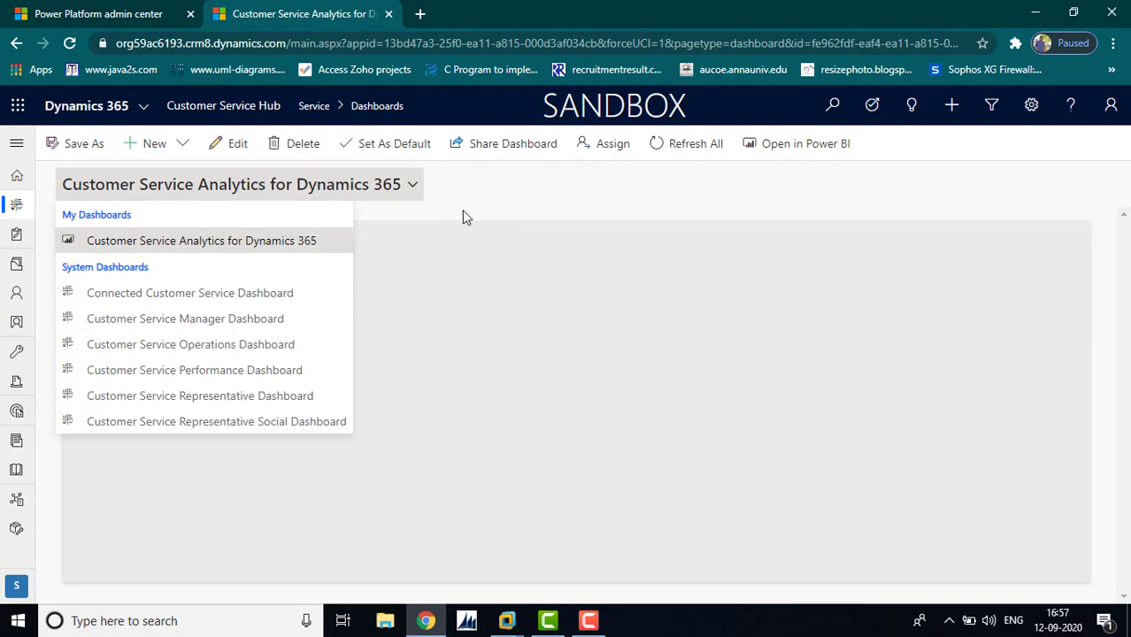
{"action": "left_click", "coordinate": [508, 202]}
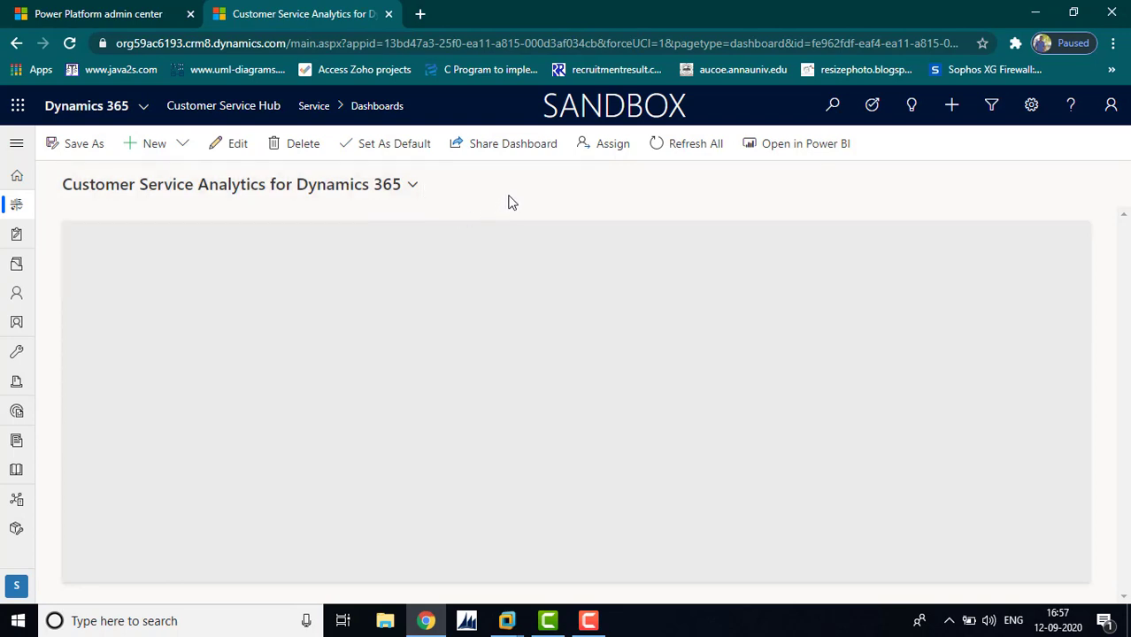